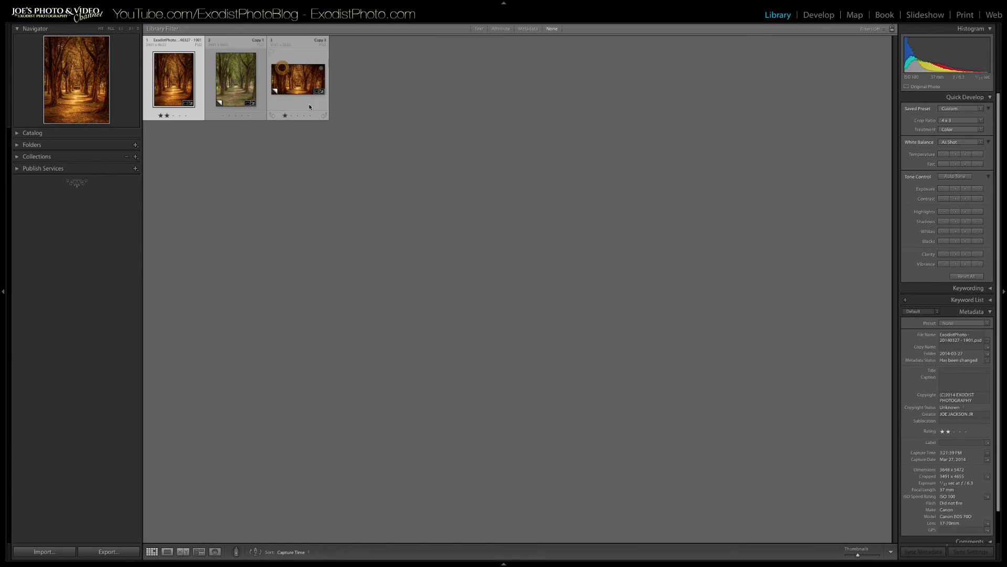
Step: Select the green, unedited Copy 1 of the park path photo in Grid view and open it in Develop
{"action": "left_click", "coordinate": [302, 198]}
{"action": "left_click", "coordinate": [243, 93]}
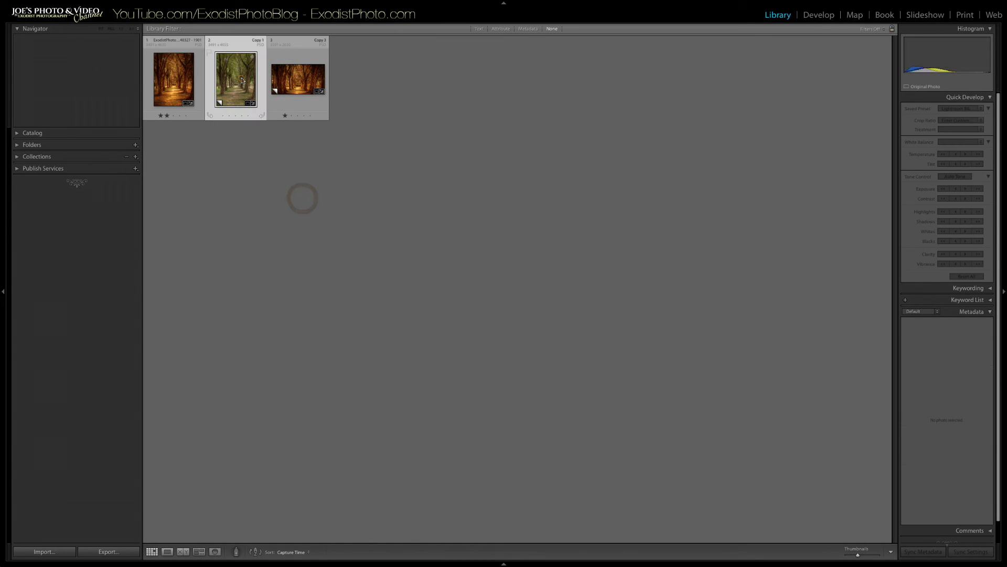
{"action": "left_click", "coordinate": [818, 15]}
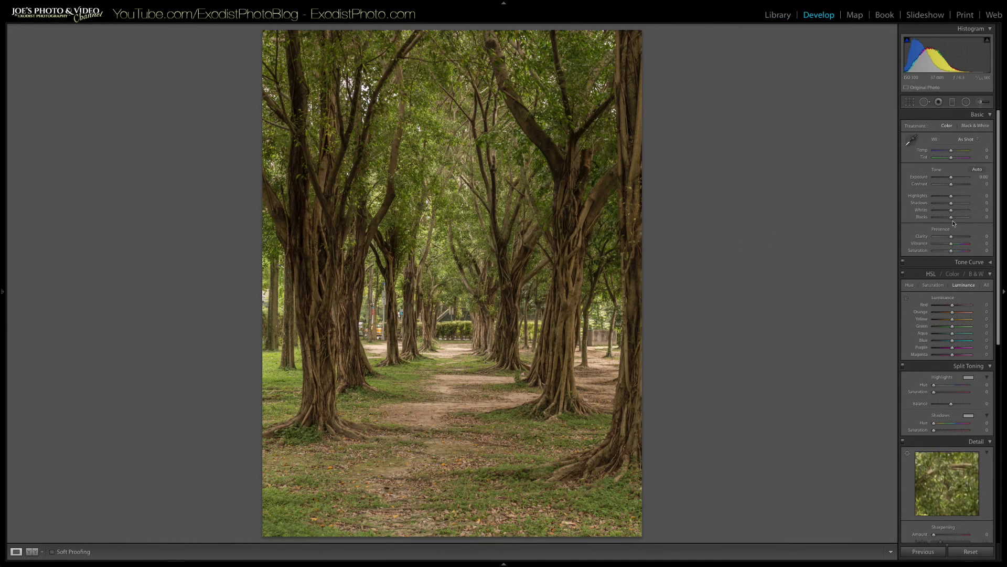
Step: Turn on Remove Chromatic Aberration in Lens Corrections
{"action": "scroll", "coordinate": [953, 223], "scroll_direction": "down", "scroll_amount": 10}
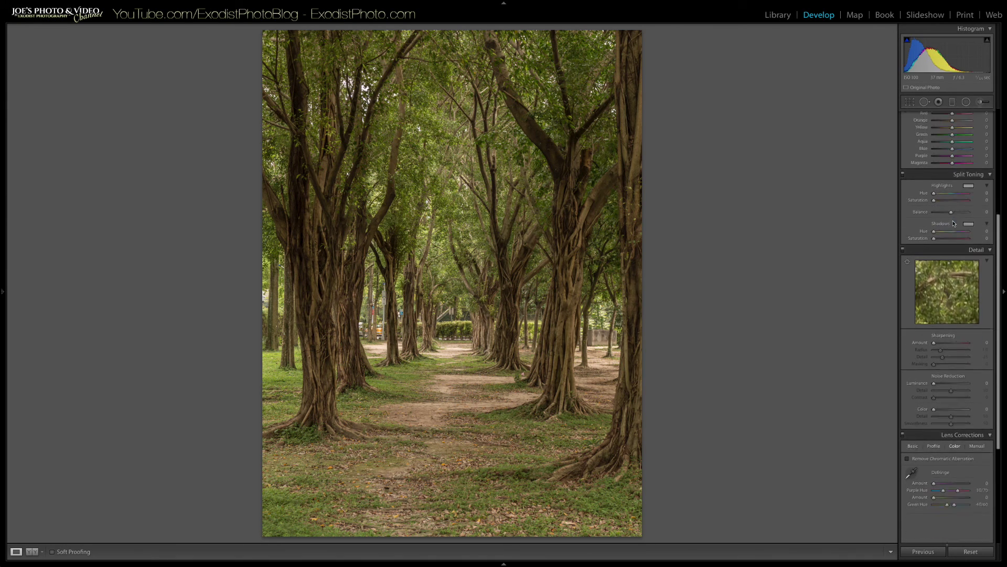
{"action": "scroll", "coordinate": [953, 221], "scroll_direction": "down", "scroll_amount": 5}
{"action": "left_click", "coordinate": [907, 322]}
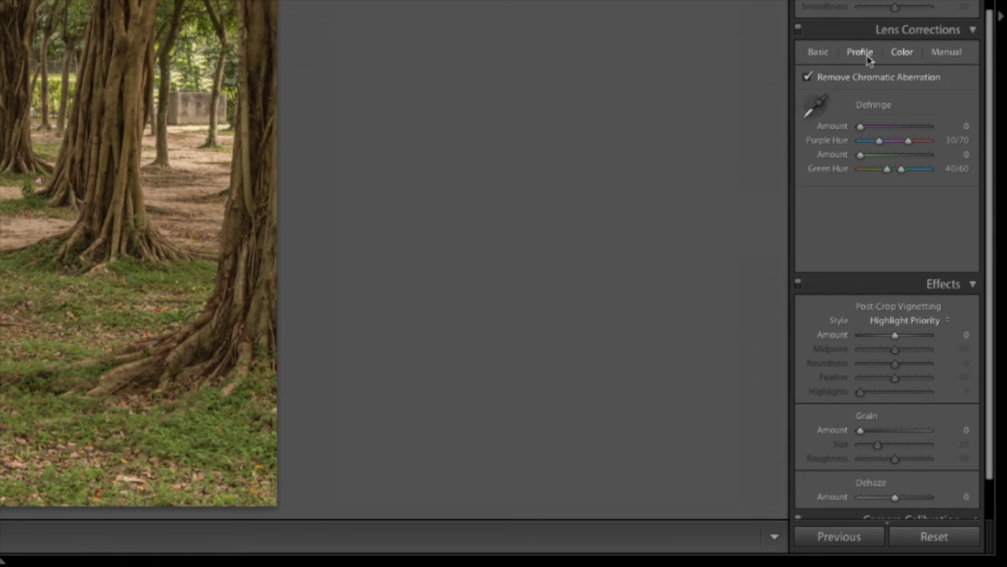
Step: Enable profile corrections with Canon as the lens make
{"action": "left_click", "coordinate": [864, 55]}
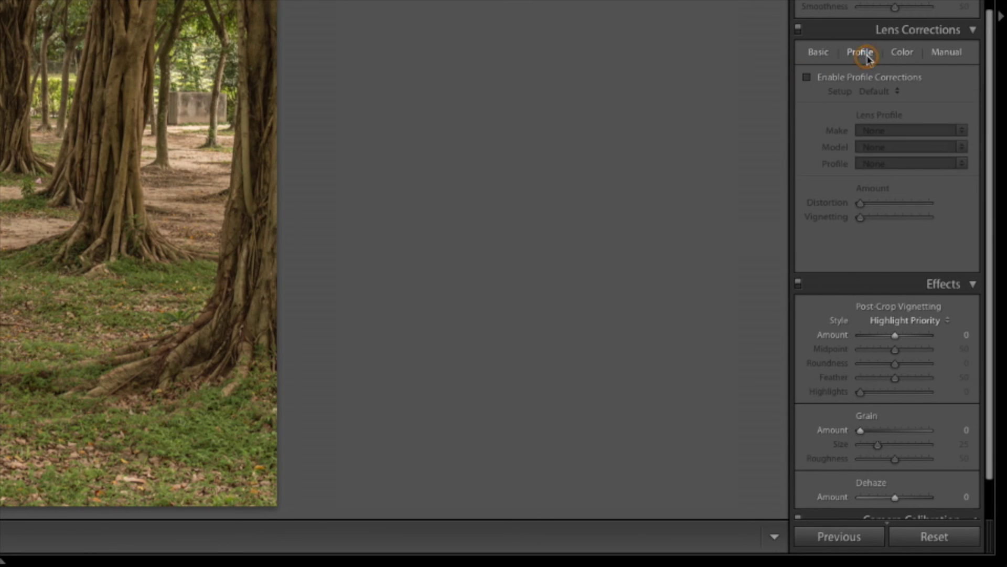
{"action": "left_click", "coordinate": [807, 78]}
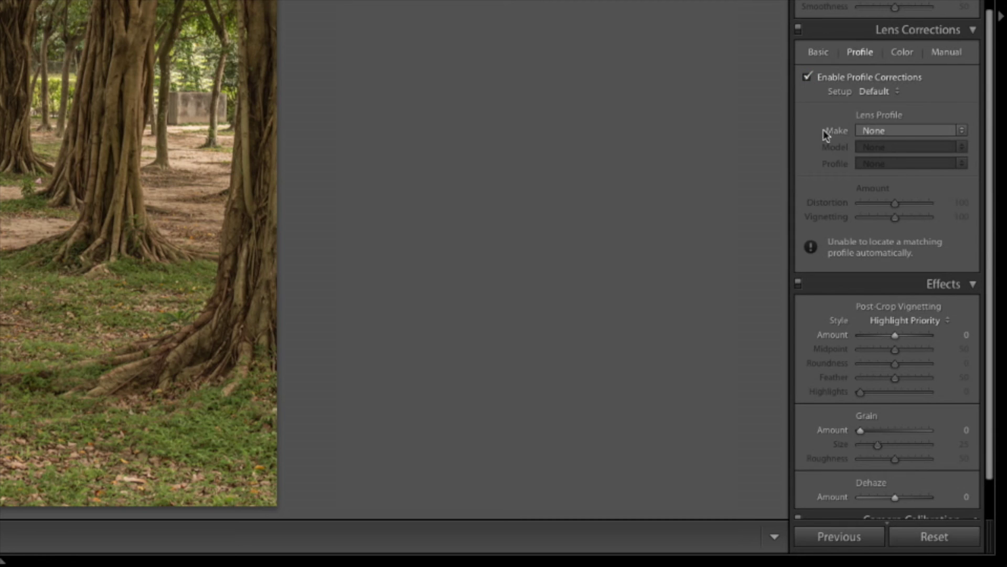
{"action": "left_click", "coordinate": [894, 131]}
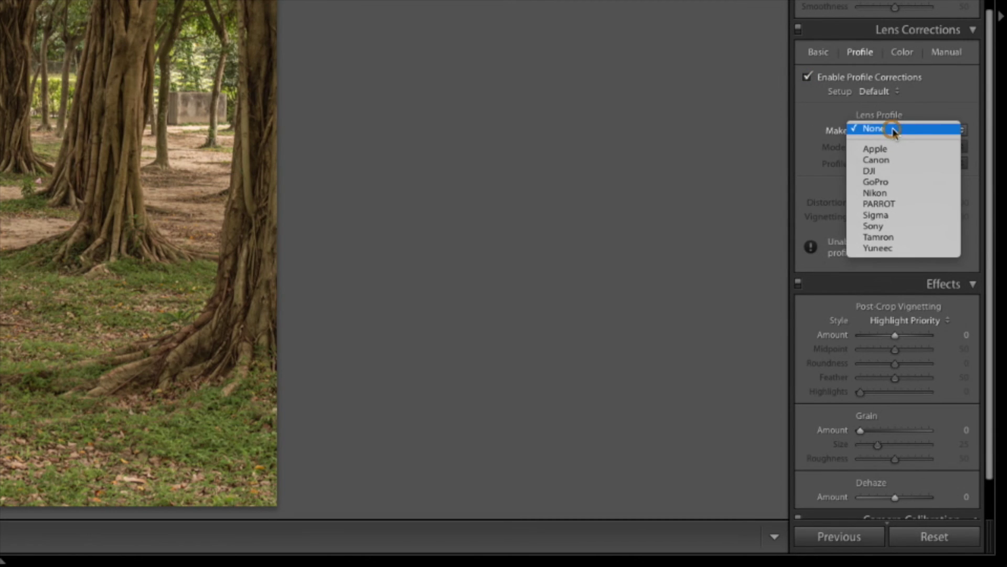
{"action": "left_click", "coordinate": [892, 160]}
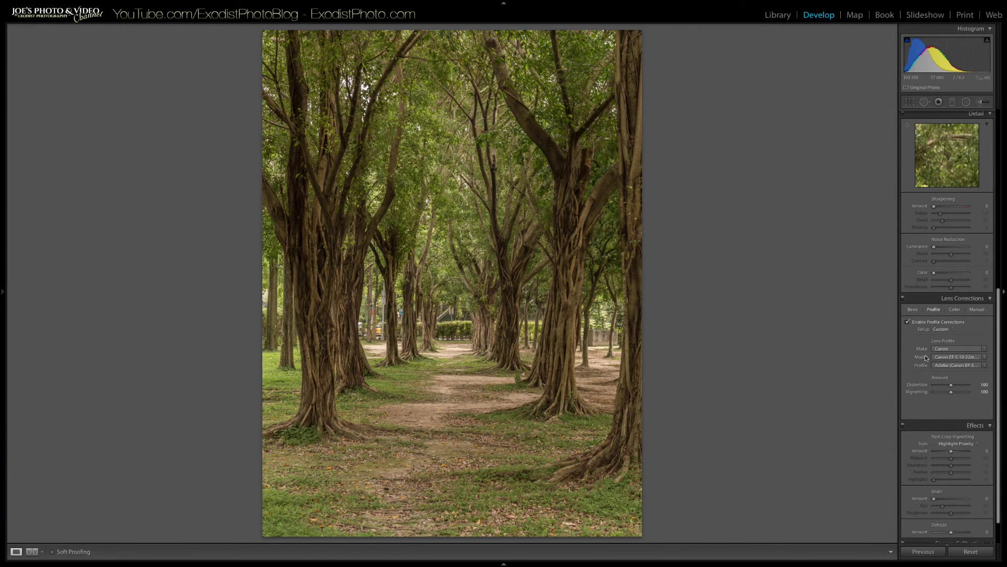
{"action": "scroll", "coordinate": [958, 357], "scroll_direction": "up", "scroll_amount": 5}
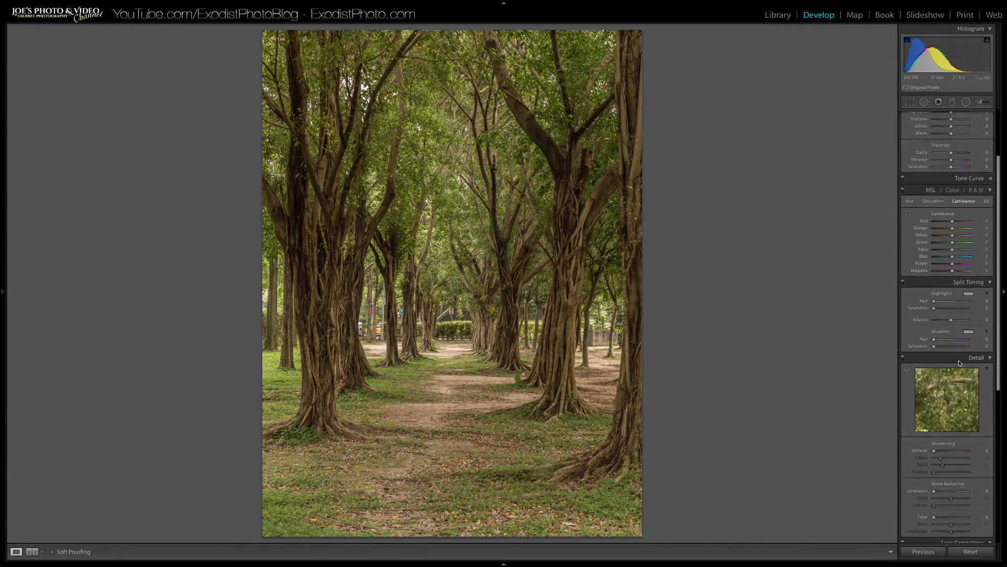
{"action": "scroll", "coordinate": [959, 363], "scroll_direction": "up", "scroll_amount": 3}
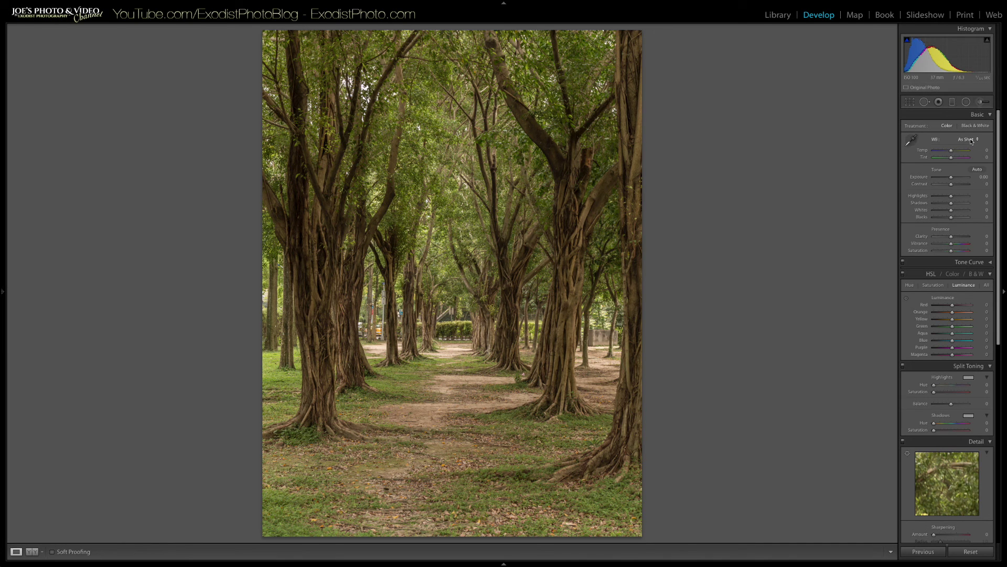
{"action": "scroll", "coordinate": [973, 252], "scroll_direction": "down", "scroll_amount": 2}
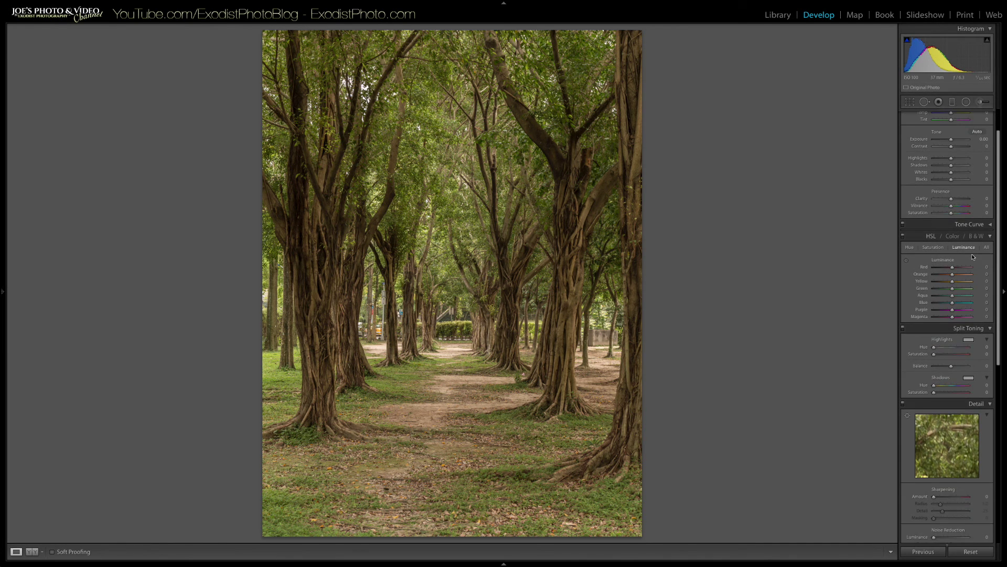
{"action": "scroll", "coordinate": [973, 257], "scroll_direction": "down", "scroll_amount": 2}
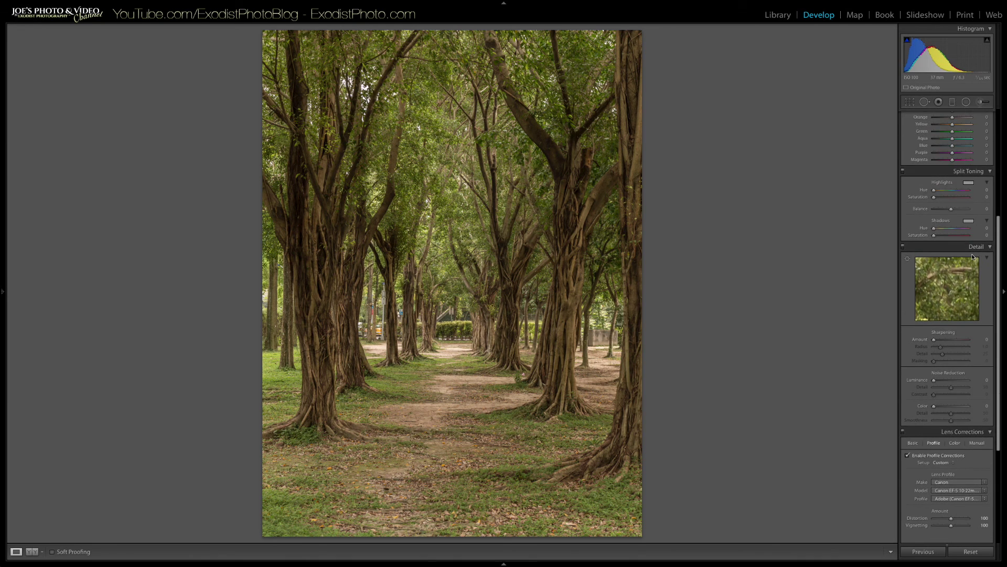
{"action": "scroll", "coordinate": [974, 257], "scroll_direction": "up", "scroll_amount": 1}
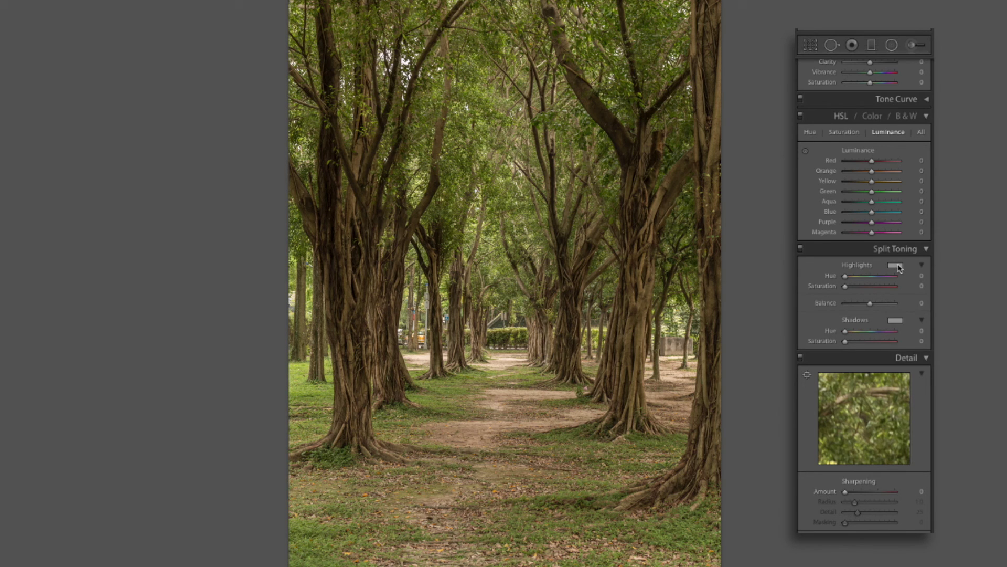
Step: Set the split-toning highlight hue to 58, a yellow-green tint
{"action": "left_click", "coordinate": [898, 267]}
{"action": "left_click", "coordinate": [898, 267]}
{"action": "left_click", "coordinate": [849, 279]}
{"action": "left_click_drag", "start_coordinate": [848, 279], "coordinate": [908, 292]}
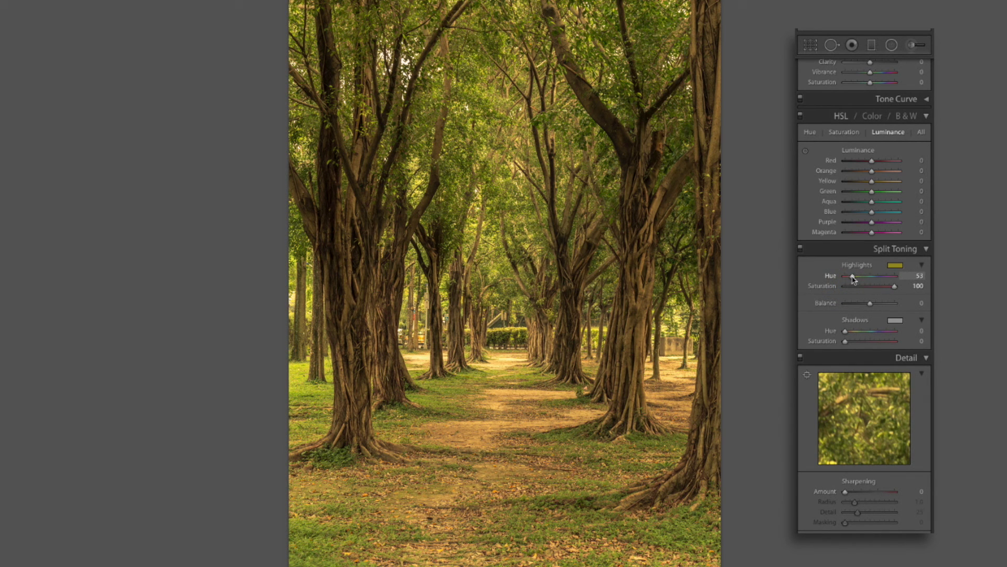
{"action": "left_click_drag", "start_coordinate": [853, 279], "coordinate": [854, 280]}
Step: Set shadow hue to 23, highlight saturation to 86 and shadow saturation to 56
{"action": "scroll", "coordinate": [874, 315], "scroll_direction": "down", "scroll_amount": 1}
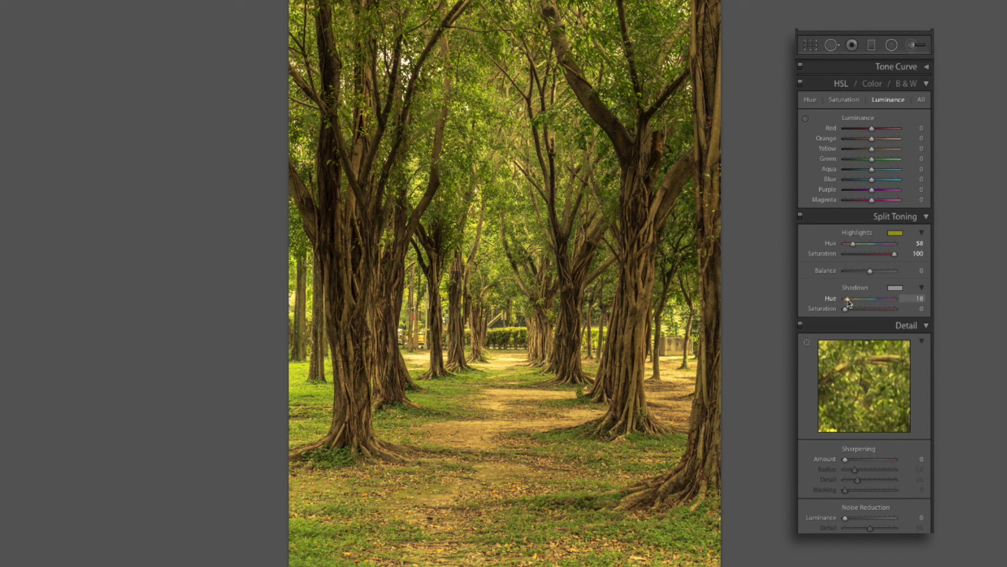
{"action": "left_click_drag", "start_coordinate": [848, 303], "coordinate": [915, 311]}
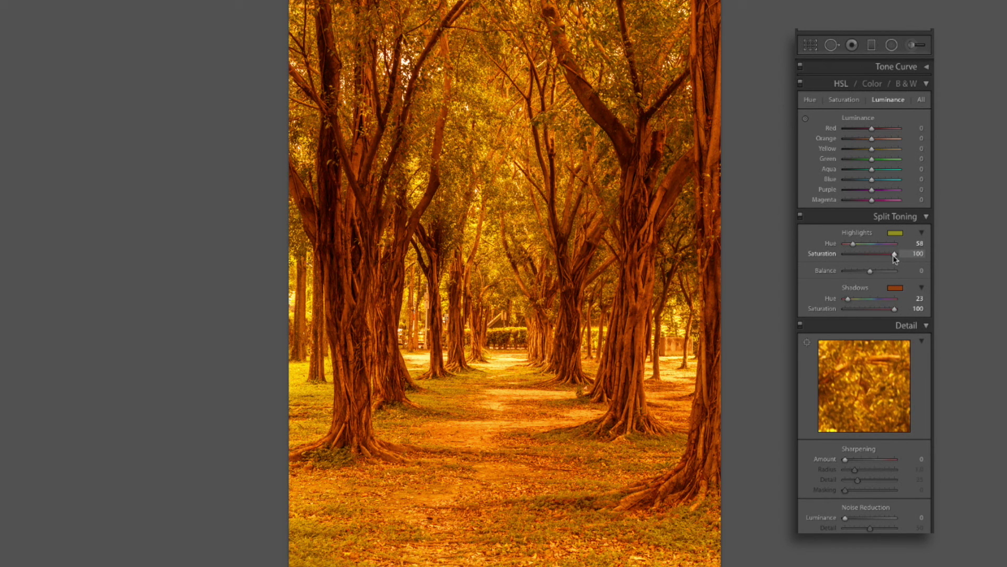
{"action": "left_click_drag", "start_coordinate": [894, 255], "coordinate": [887, 256]}
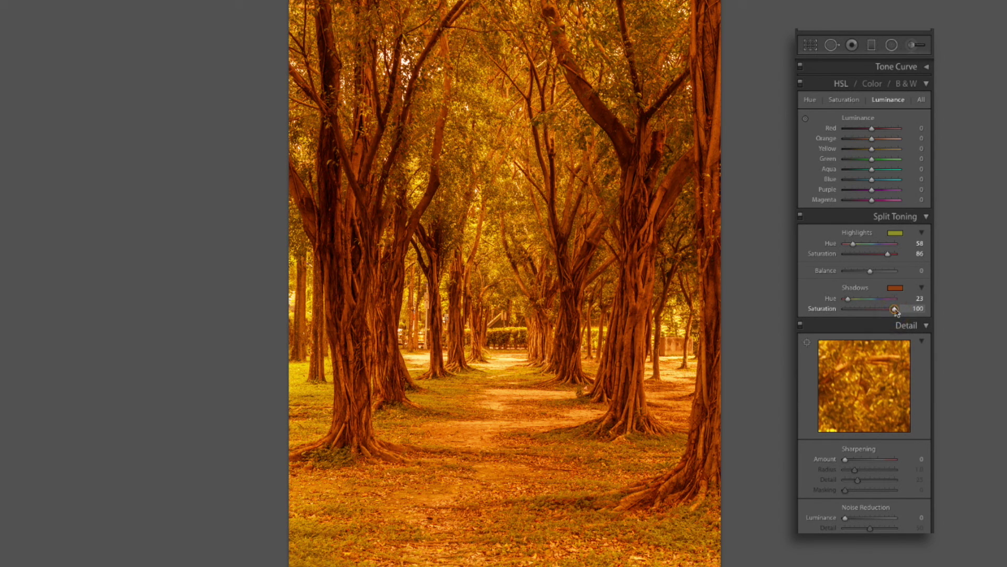
{"action": "left_click_drag", "start_coordinate": [895, 311], "coordinate": [875, 310]}
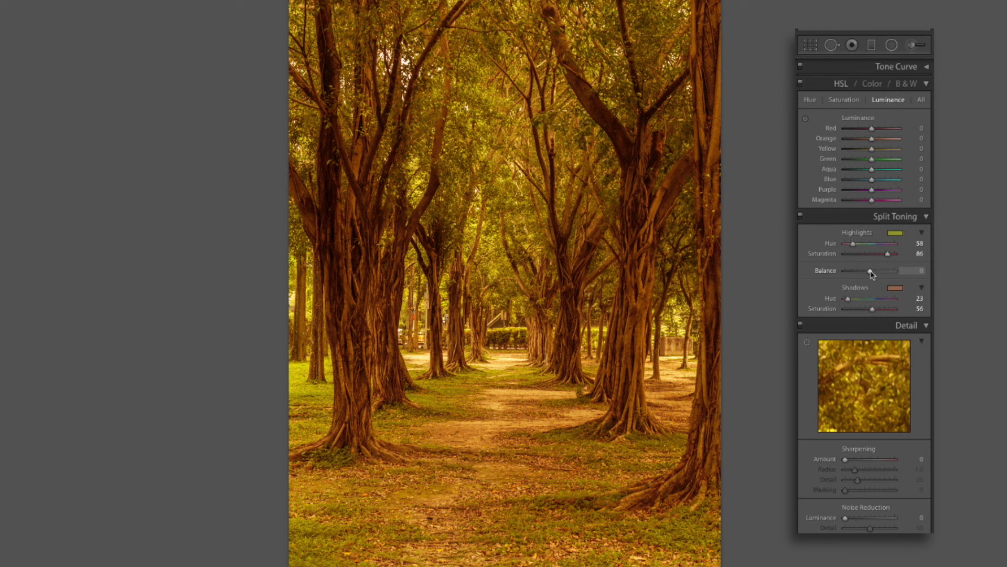
Step: Move the split-toning Balance slider to -48, favouring the orange shadow tint
{"action": "mouse_move", "coordinate": [872, 274]}
{"action": "left_mouse_down"}
{"action": "mouse_move", "coordinate": [849, 275]}
{"action": "mouse_move", "coordinate": [872, 275]}
{"action": "left_mouse_up"}
{"action": "left_click_drag", "start_coordinate": [870, 271], "coordinate": [911, 279]}
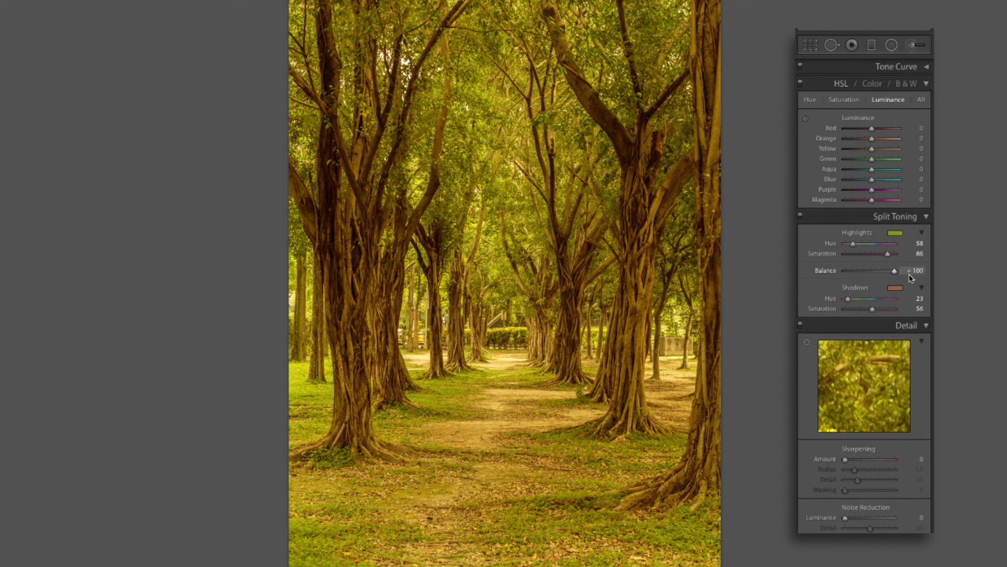
{"action": "left_click_drag", "start_coordinate": [896, 273], "coordinate": [835, 274]}
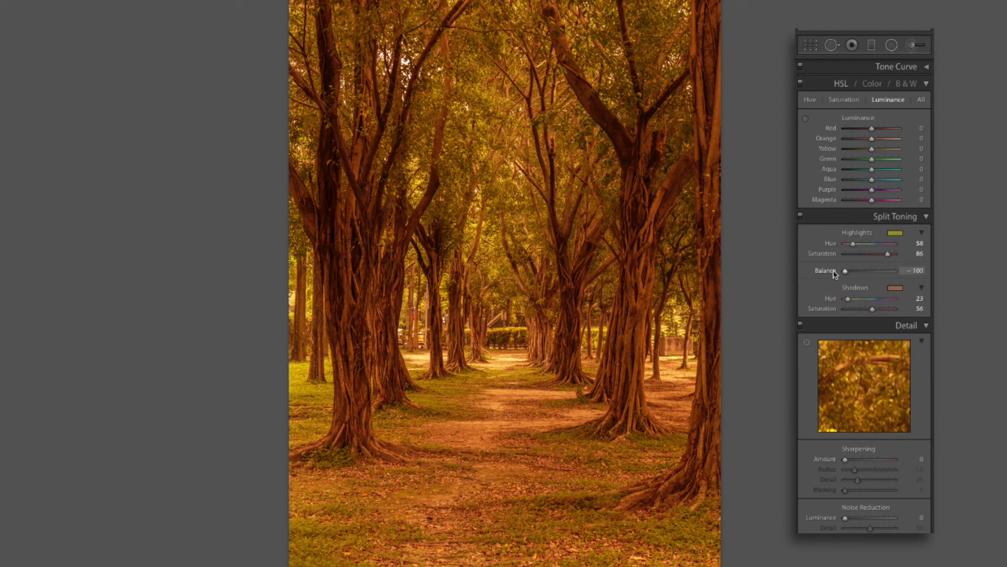
{"action": "left_click_drag", "start_coordinate": [835, 273], "coordinate": [859, 274]}
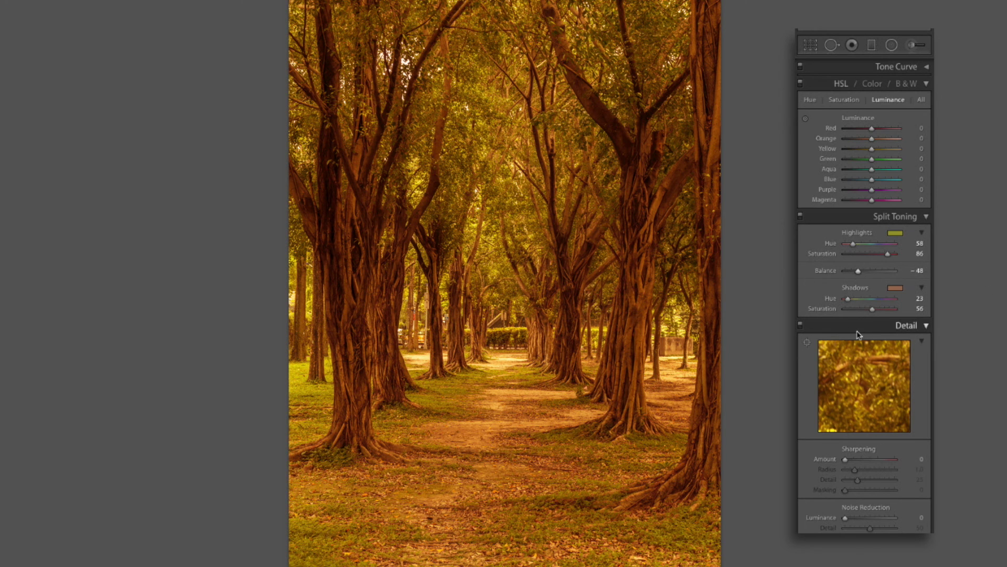
{"action": "scroll", "coordinate": [859, 336], "scroll_direction": "up", "scroll_amount": 3}
Step: In HSL Saturation, set Green to -100 and Yellow to -41
{"action": "scroll", "coordinate": [859, 336], "scroll_direction": "up", "scroll_amount": 4}
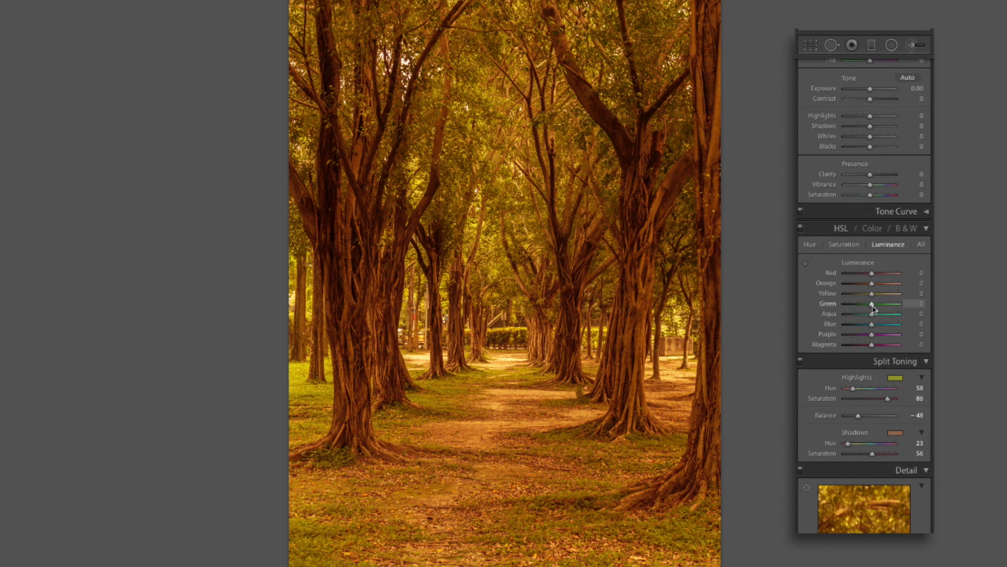
{"action": "left_click", "coordinate": [856, 245]}
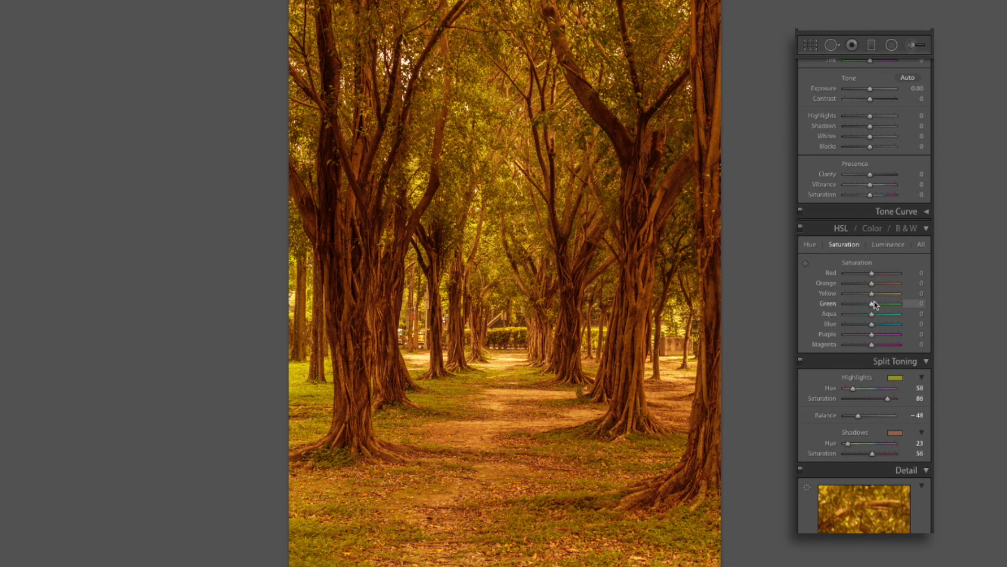
{"action": "left_click_drag", "start_coordinate": [873, 303], "coordinate": [830, 307]}
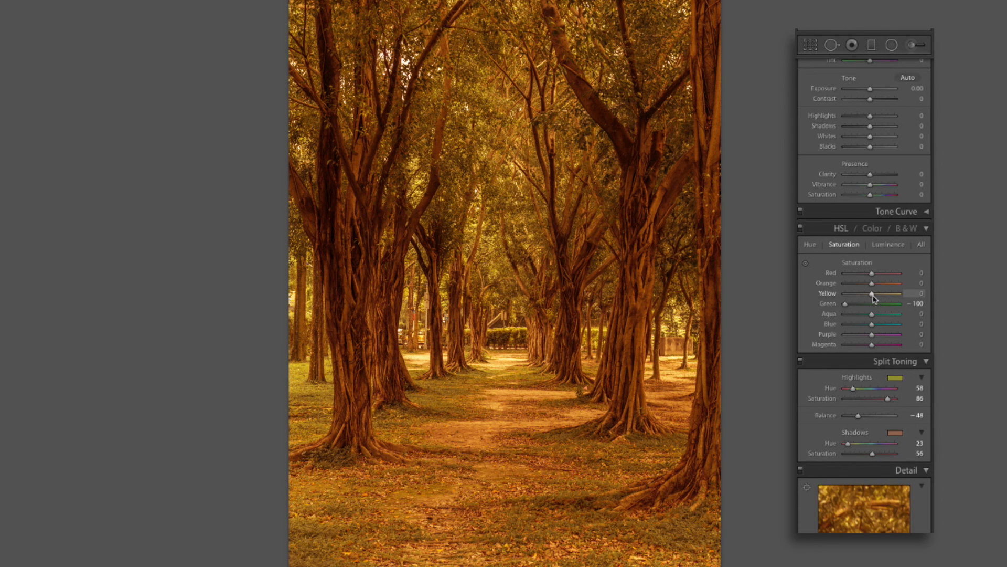
{"action": "left_click_drag", "start_coordinate": [873, 295], "coordinate": [862, 295]}
{"action": "left_click", "coordinate": [888, 244]}
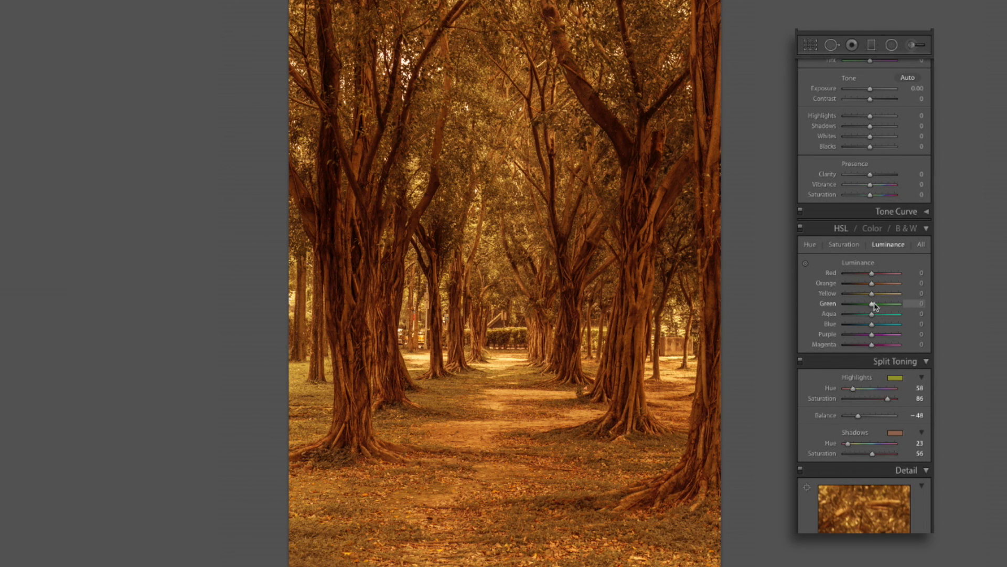
Step: Raise the HSL Green luminance to +31
{"action": "left_click", "coordinate": [875, 306]}
{"action": "left_click_drag", "start_coordinate": [874, 306], "coordinate": [883, 307]}
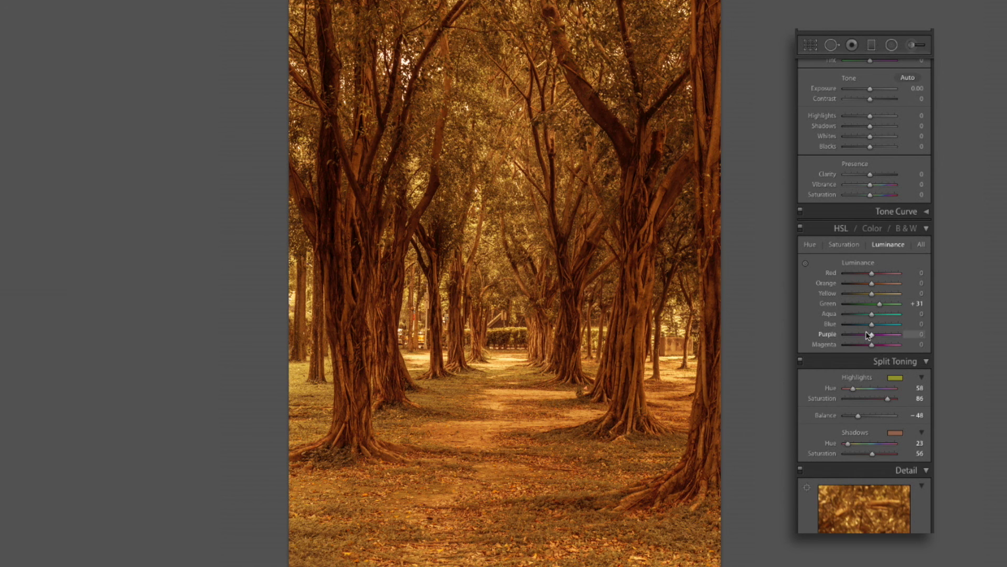
{"action": "scroll", "coordinate": [868, 336], "scroll_direction": "up", "scroll_amount": 3}
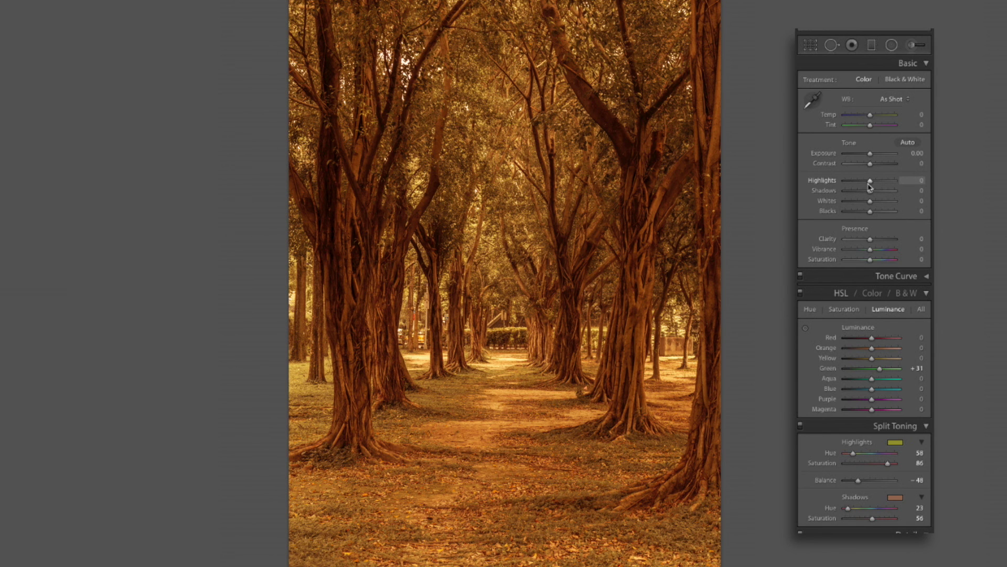
Step: Set Contrast +5, Highlights -53, Shadows +27, Whites +15 and Blacks -39
{"action": "left_click_drag", "start_coordinate": [870, 164], "coordinate": [873, 166]}
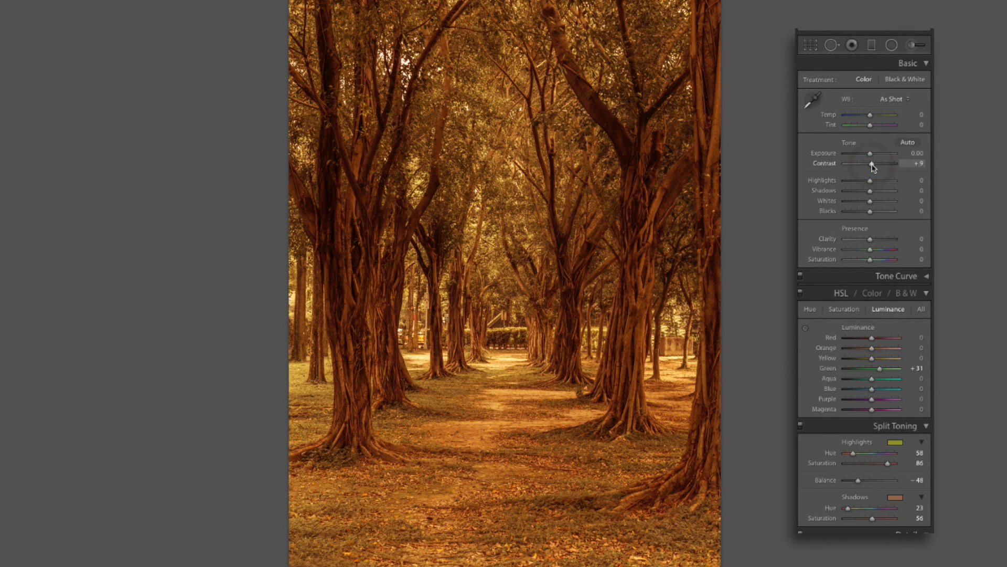
{"action": "double_click", "coordinate": [871, 167]}
{"action": "left_click_drag", "start_coordinate": [871, 167], "coordinate": [872, 167]}
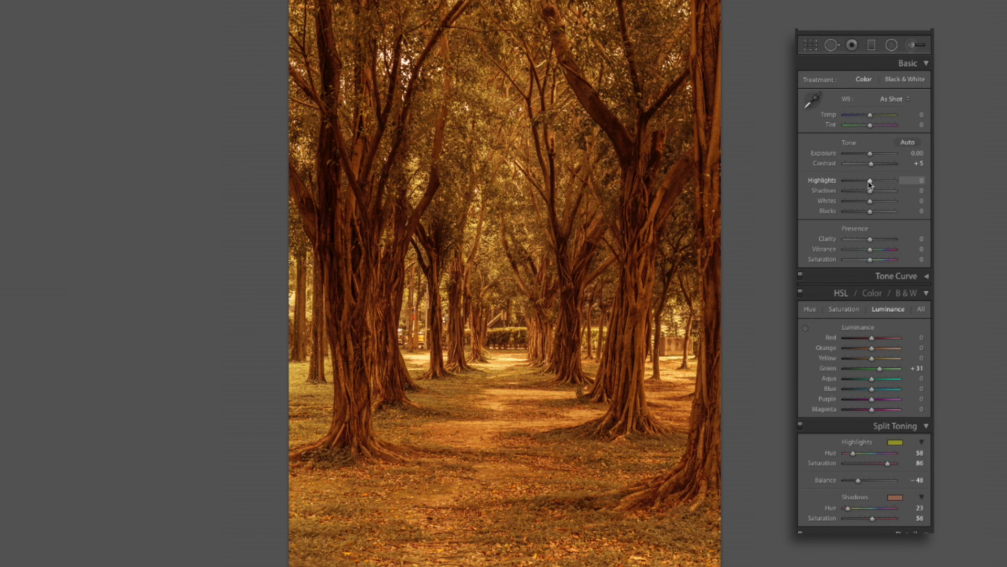
{"action": "left_click_drag", "start_coordinate": [872, 183], "coordinate": [857, 181]}
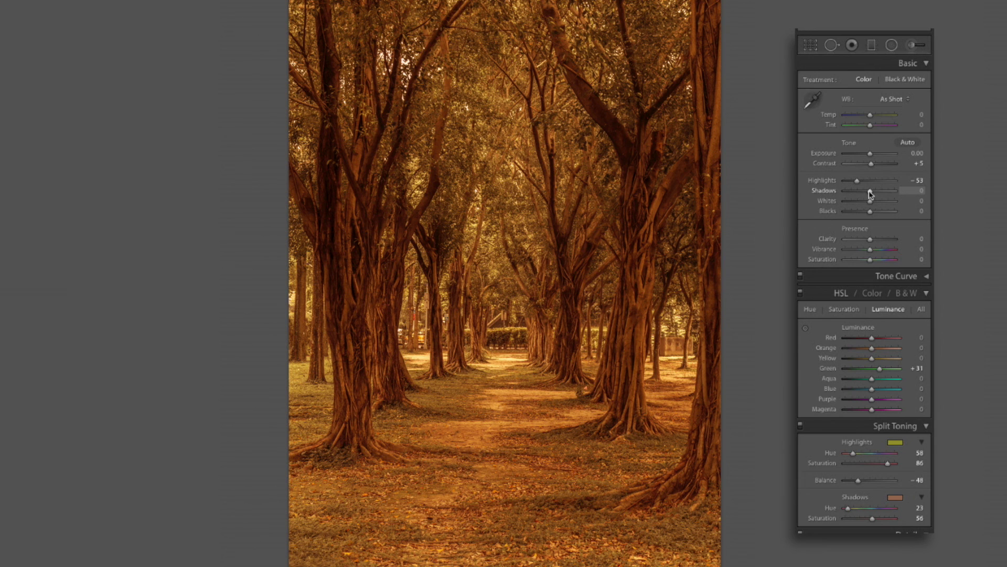
{"action": "left_click_drag", "start_coordinate": [870, 193], "coordinate": [876, 194]}
{"action": "left_click_drag", "start_coordinate": [872, 204], "coordinate": [874, 205]}
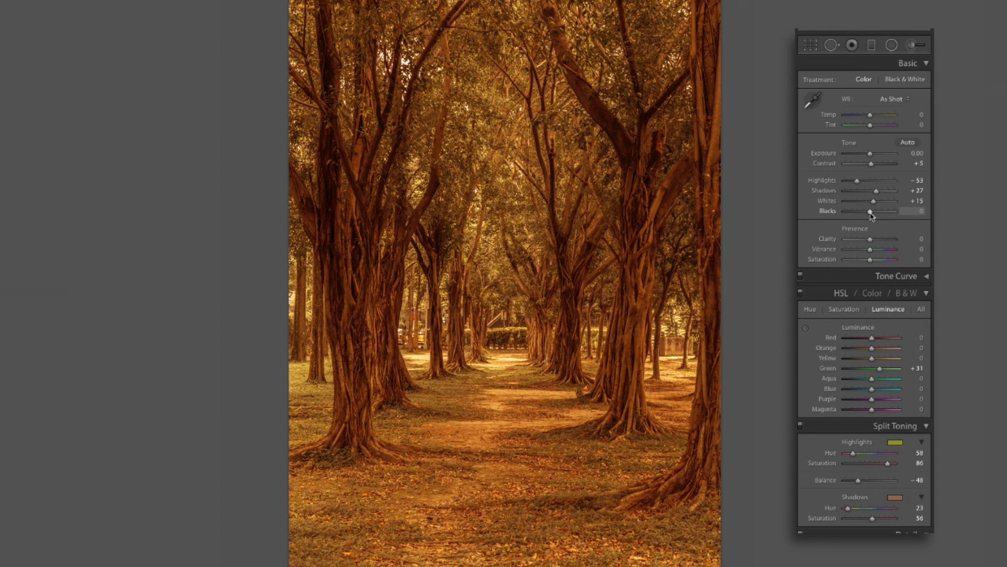
{"action": "left_click_drag", "start_coordinate": [871, 212], "coordinate": [861, 212]}
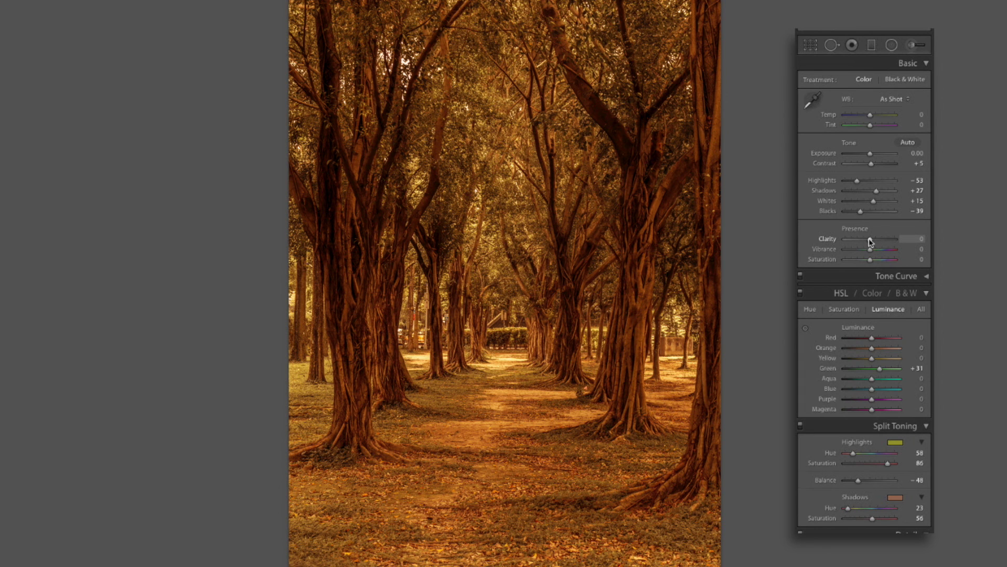
Step: Set Clarity to +89, Vibrance to +44 and Saturation to -38
{"action": "left_click_drag", "start_coordinate": [870, 241], "coordinate": [892, 242]}
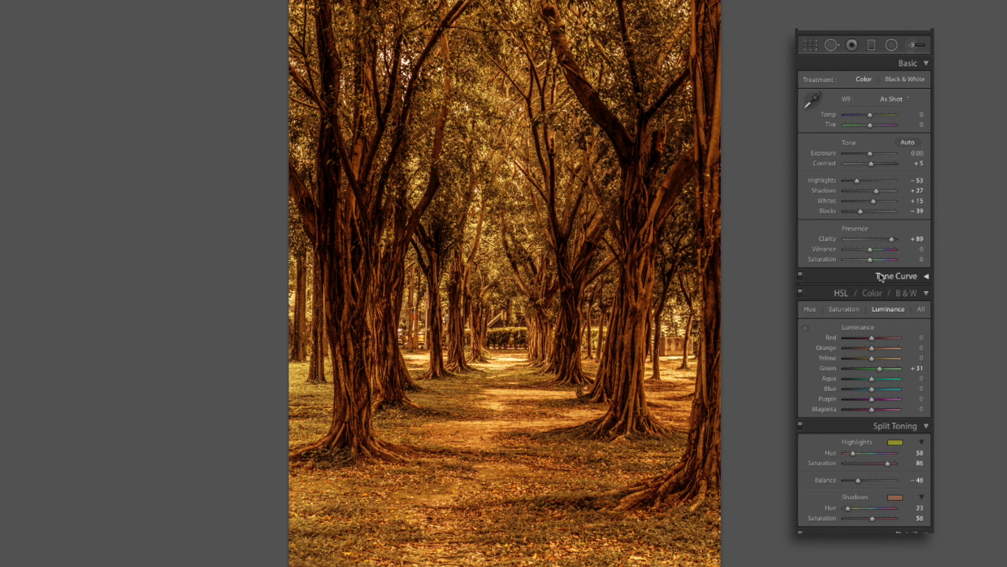
{"action": "left_click_drag", "start_coordinate": [869, 252], "coordinate": [881, 253]}
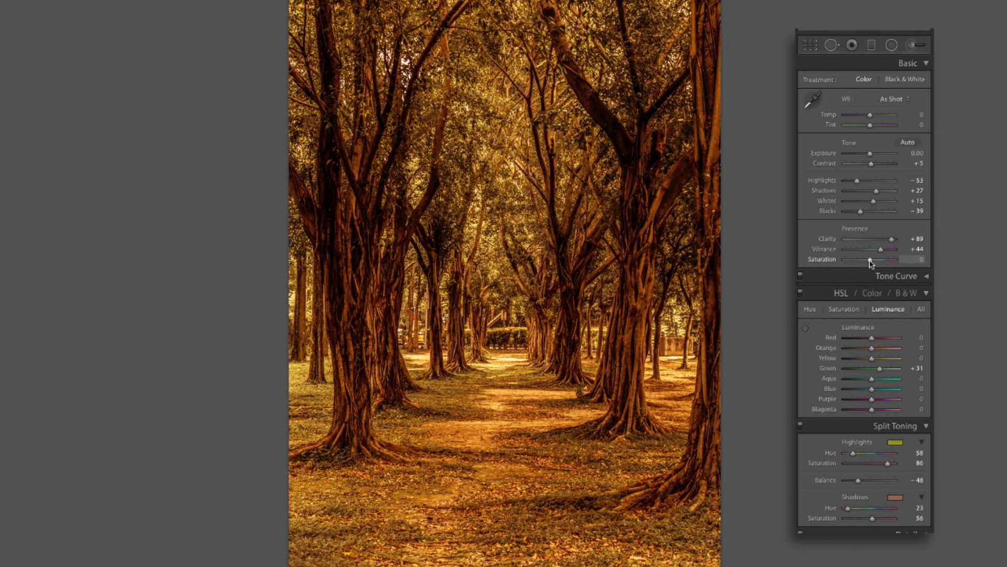
{"action": "left_click_drag", "start_coordinate": [871, 262], "coordinate": [860, 261]}
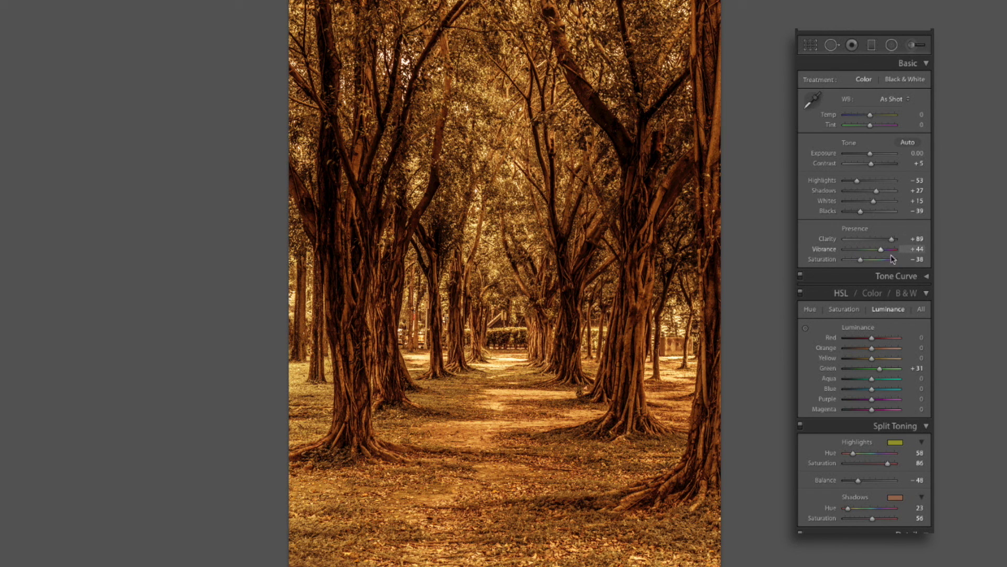
Step: In the Detail panel, set Sharpening Amount to 69 and Masking to 100
{"action": "scroll", "coordinate": [891, 265], "scroll_direction": "down", "scroll_amount": 1}
{"action": "scroll", "coordinate": [889, 266], "scroll_direction": "down", "scroll_amount": 7}
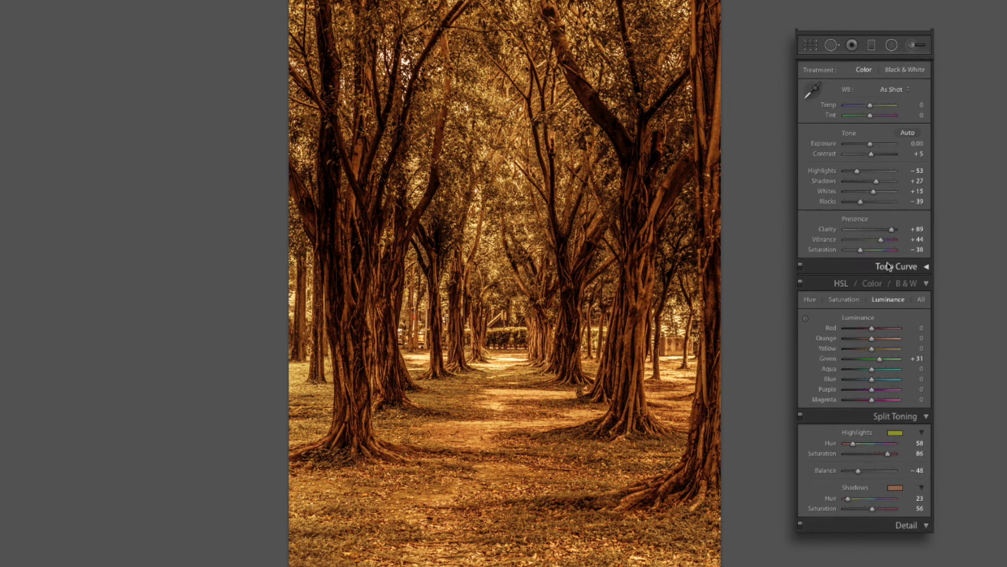
{"action": "scroll", "coordinate": [889, 266], "scroll_direction": "down", "scroll_amount": 8}
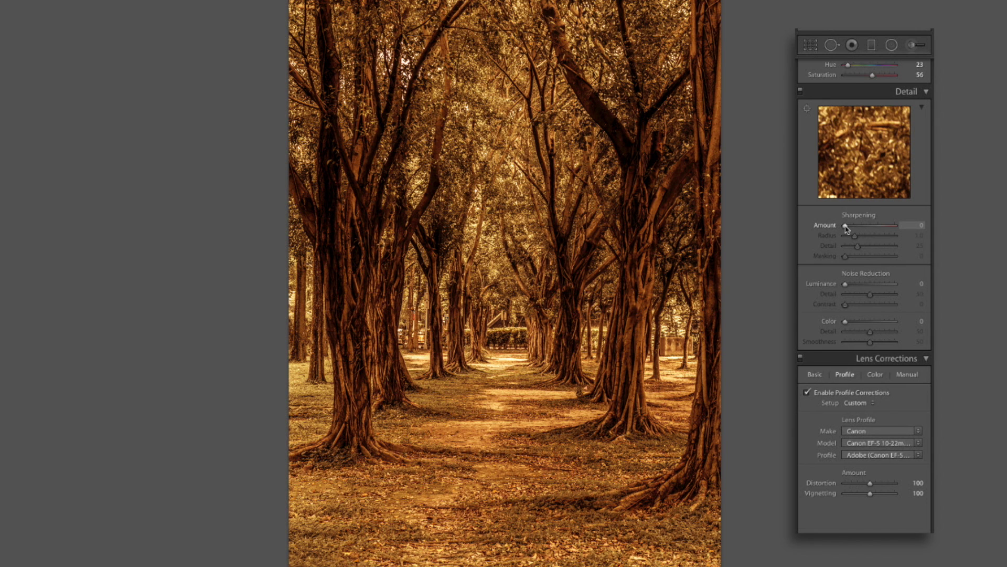
{"action": "left_click_drag", "start_coordinate": [845, 227], "coordinate": [869, 226]}
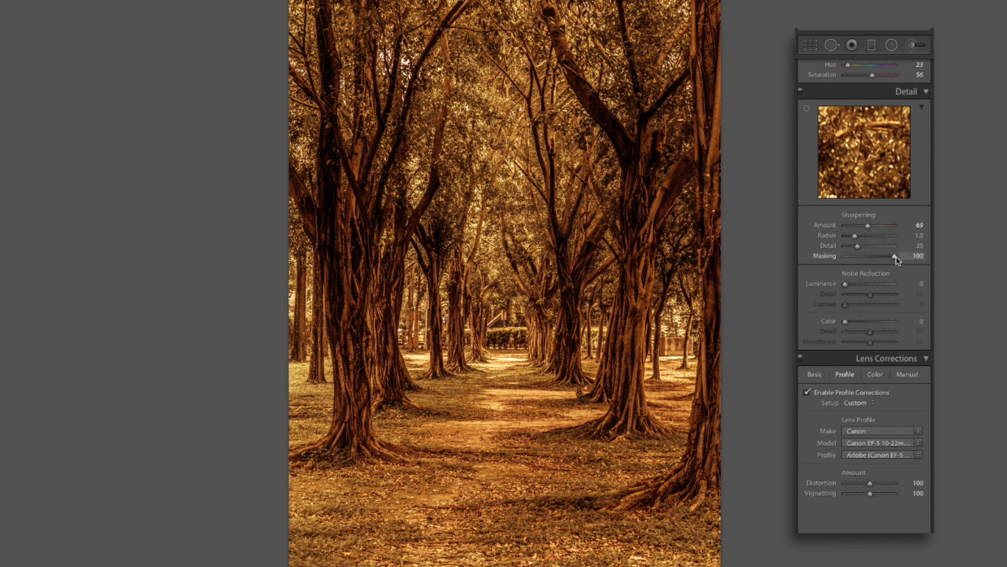
{"action": "left_click_drag", "start_coordinate": [897, 258], "coordinate": [897, 260]}
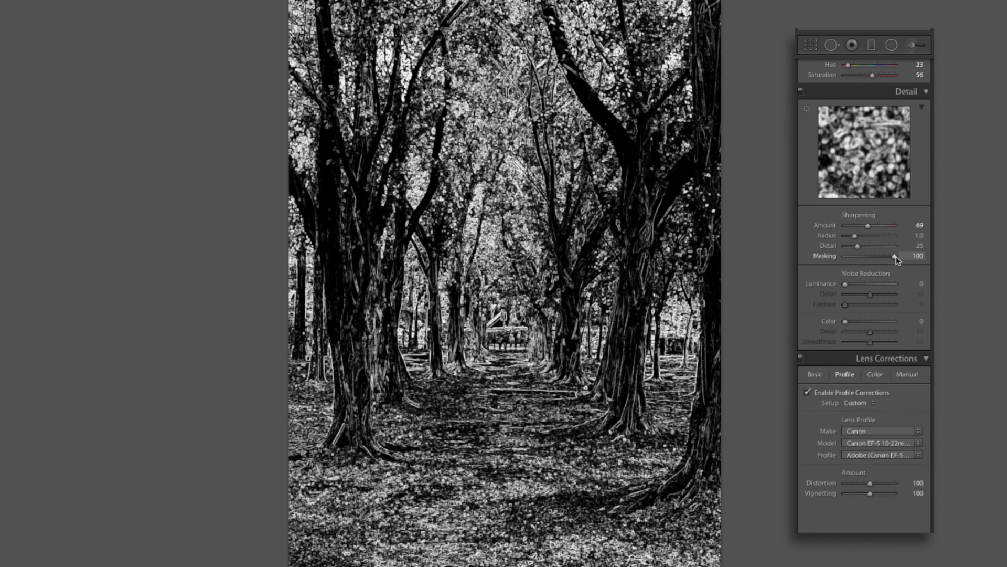
Step: Set noise reduction Luminance to 12 and Color to 25
{"action": "left_click_drag", "start_coordinate": [896, 259], "coordinate": [896, 258]}
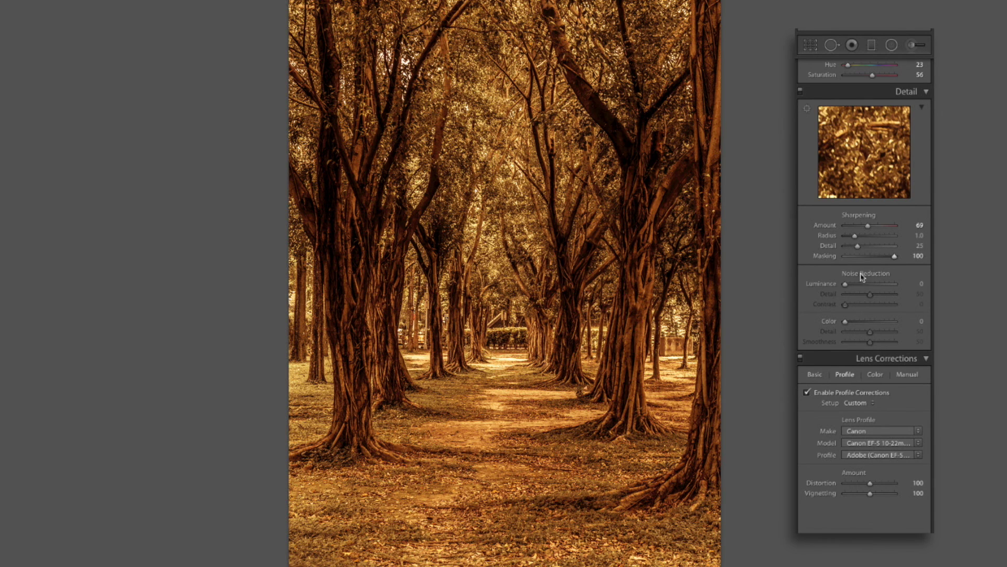
{"action": "left_click_drag", "start_coordinate": [846, 286], "coordinate": [854, 287]}
{"action": "left_click_drag", "start_coordinate": [846, 322], "coordinate": [862, 325]}
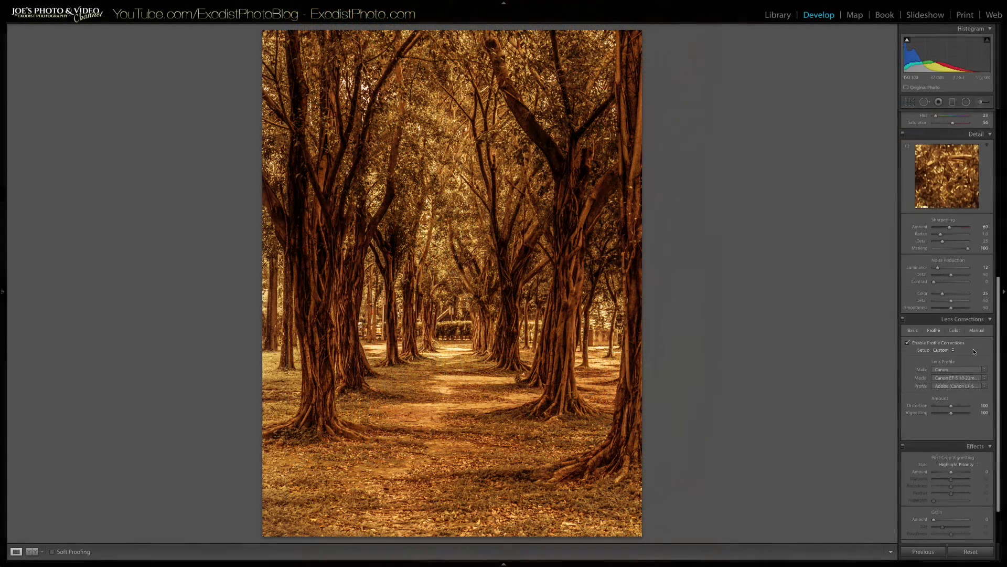
{"action": "scroll", "coordinate": [974, 351], "scroll_direction": "down", "scroll_amount": 3}
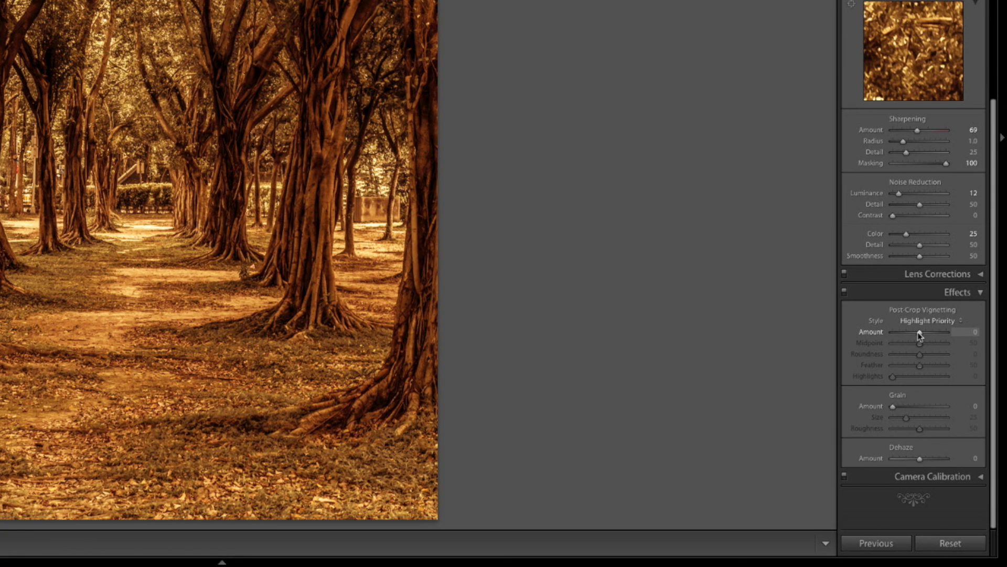
Step: Darken the photo's edges with a negative Post-Crop Vignetting Amount in the Effects panel
{"action": "left_click_drag", "start_coordinate": [921, 336], "coordinate": [913, 337]}
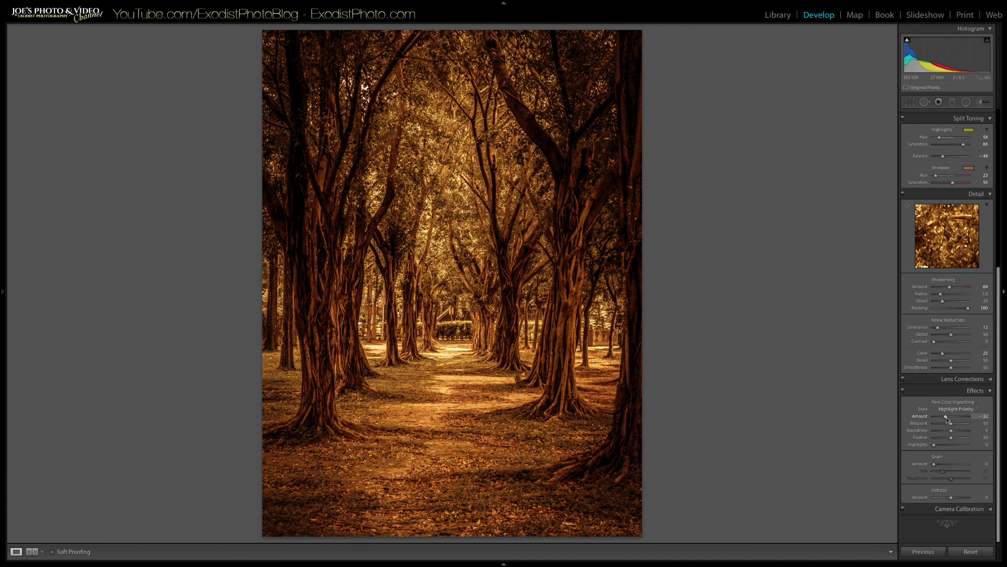
{"action": "scroll", "coordinate": [947, 418], "scroll_direction": "up", "scroll_amount": 8}
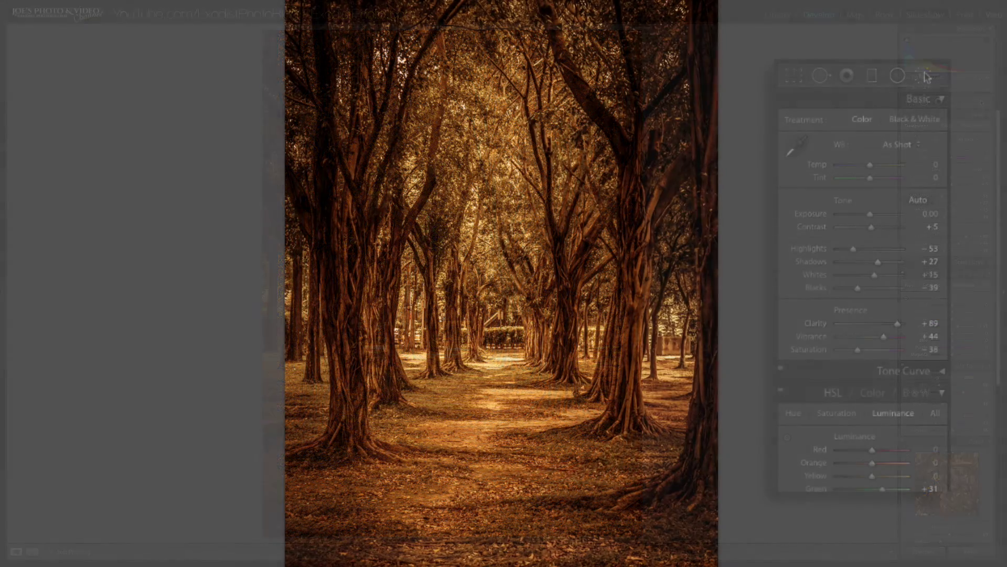
Step: Set up the Adjustment Brush with the Dodge (Lighten) effect, lower flow and Exposure 2.00
{"action": "left_click", "coordinate": [927, 78]}
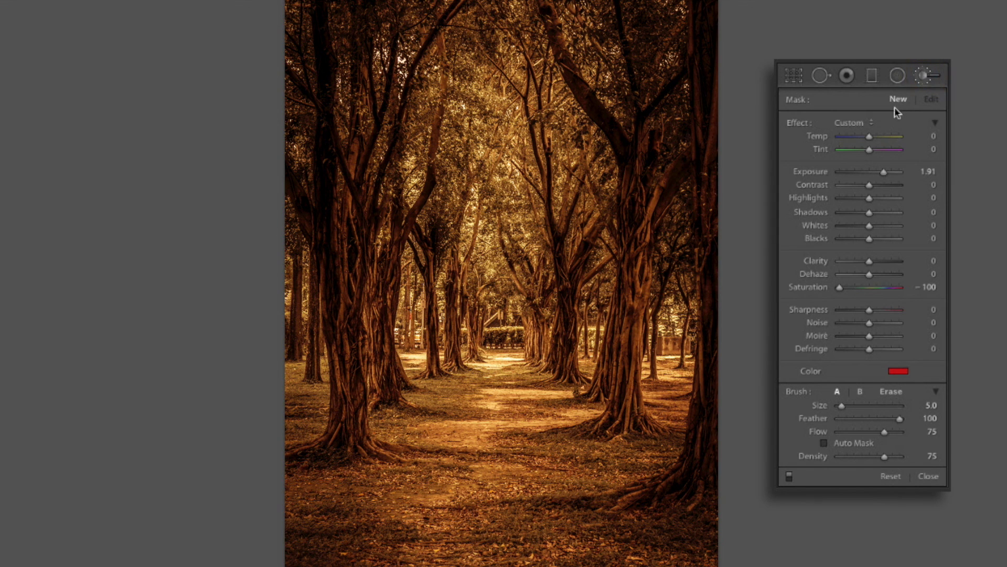
{"action": "left_click", "coordinate": [870, 123]}
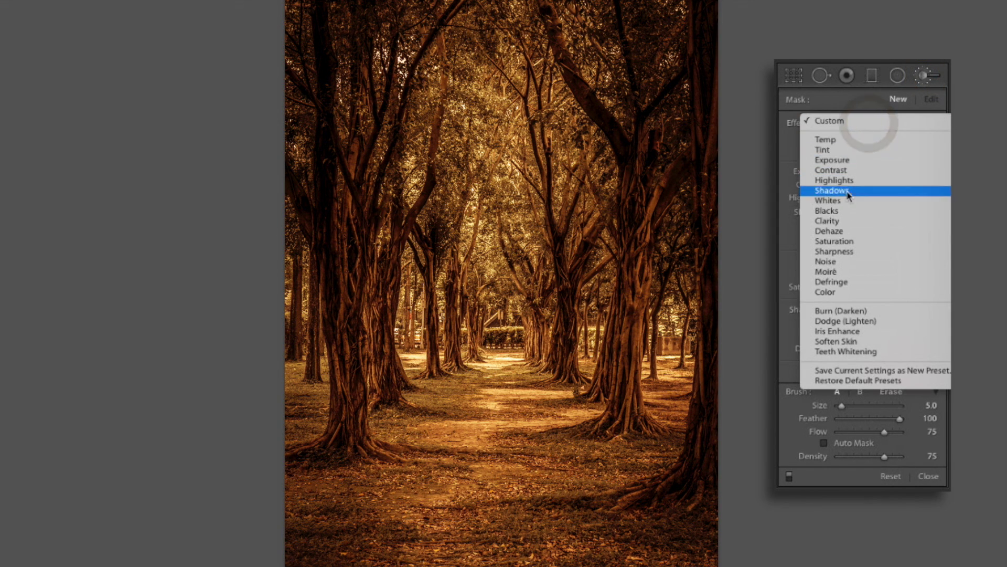
{"action": "left_click", "coordinate": [854, 321]}
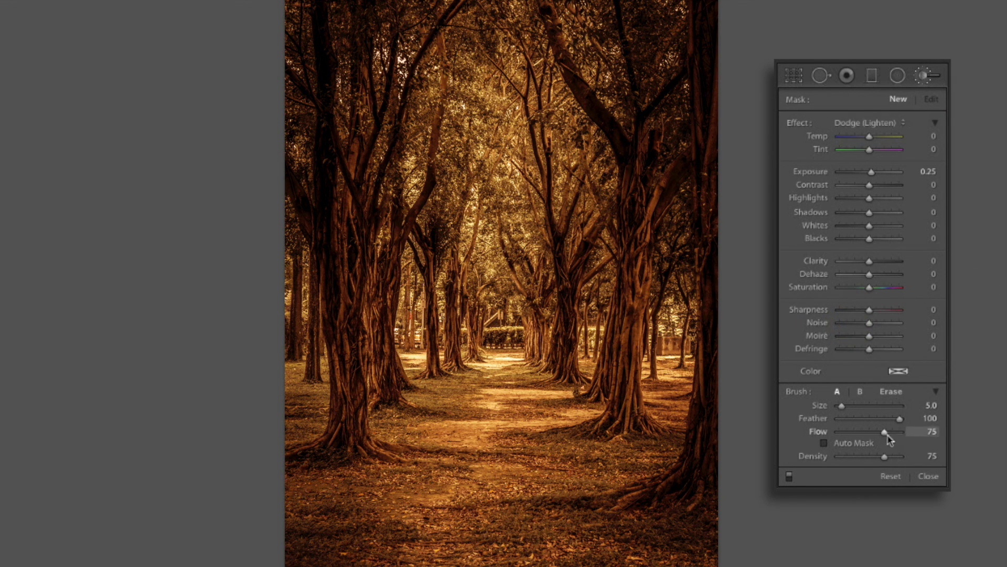
{"action": "left_click_drag", "start_coordinate": [887, 435], "coordinate": [860, 439]}
{"action": "left_click_drag", "start_coordinate": [870, 172], "coordinate": [888, 178]}
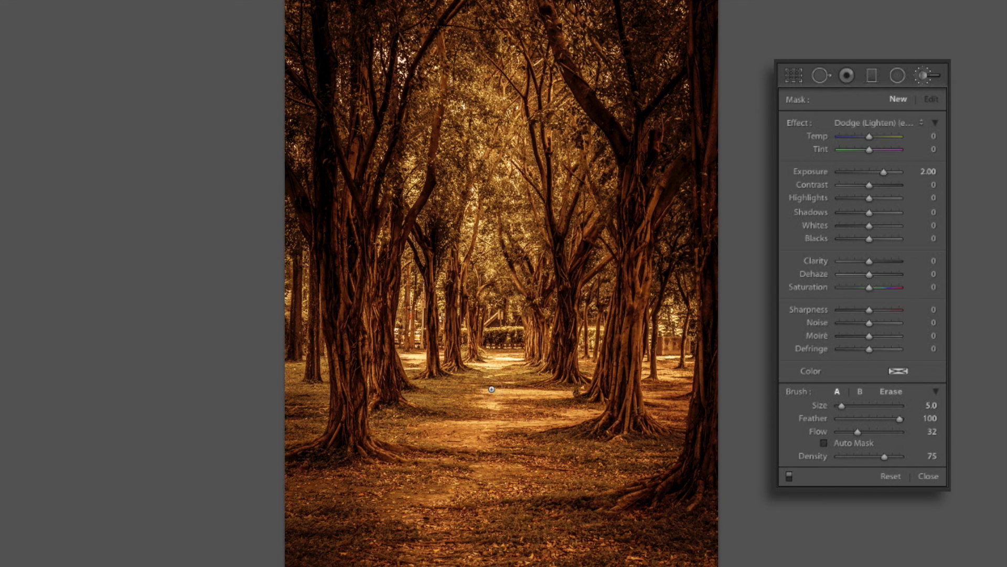
Step: Paint the brightening over the sunlit path in the middle and lower photo
{"action": "scroll", "coordinate": [499, 398], "scroll_direction": "up", "scroll_amount": 3}
{"action": "scroll", "coordinate": [499, 398], "scroll_direction": "up", "scroll_amount": 1}
{"action": "mouse_move", "coordinate": [515, 382]}
{"action": "left_mouse_down"}
{"action": "mouse_move", "coordinate": [501, 391]}
{"action": "mouse_move", "coordinate": [522, 412]}
{"action": "mouse_move", "coordinate": [501, 368]}
{"action": "mouse_move", "coordinate": [463, 427]}
{"action": "mouse_move", "coordinate": [524, 431]}
{"action": "mouse_move", "coordinate": [483, 464]}
{"action": "mouse_move", "coordinate": [572, 488]}
{"action": "mouse_move", "coordinate": [401, 493]}
{"action": "mouse_move", "coordinate": [645, 530]}
{"action": "mouse_move", "coordinate": [506, 525]}
{"action": "mouse_move", "coordinate": [462, 546]}
{"action": "mouse_move", "coordinate": [446, 512]}
{"action": "mouse_move", "coordinate": [493, 491]}
{"action": "left_mouse_up"}
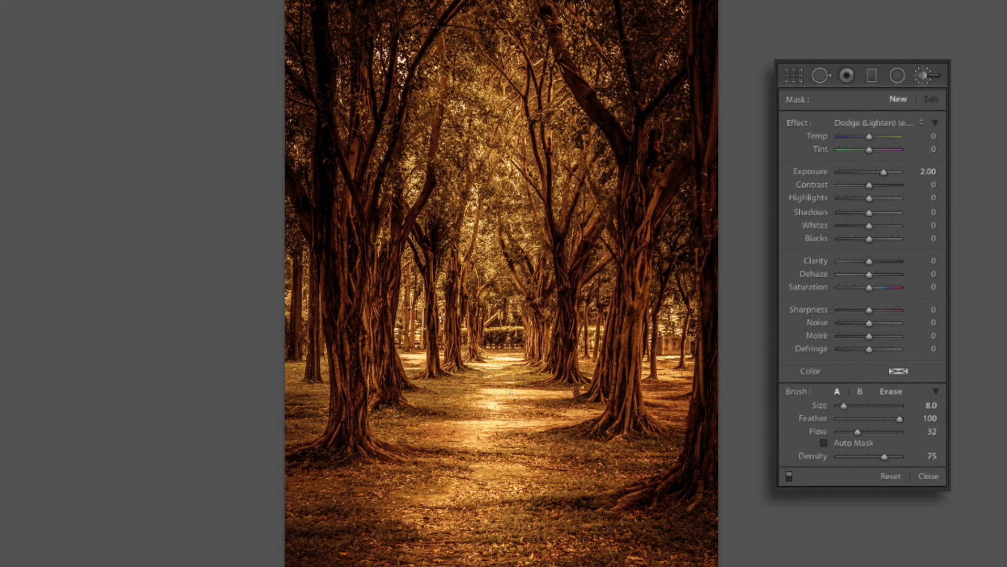
{"action": "left_click_drag", "start_coordinate": [393, 530], "coordinate": [504, 545]}
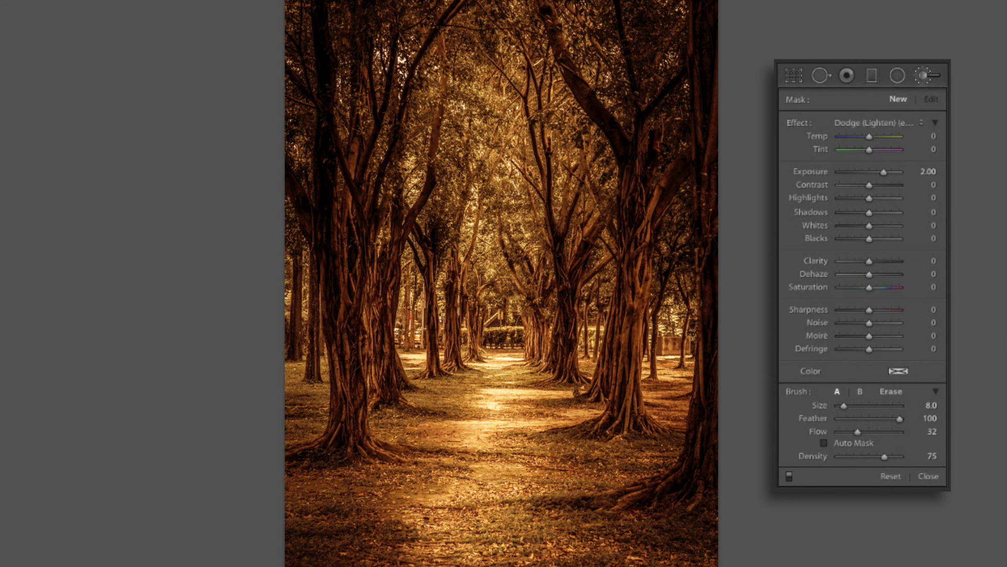
{"action": "left_click", "coordinate": [503, 379]}
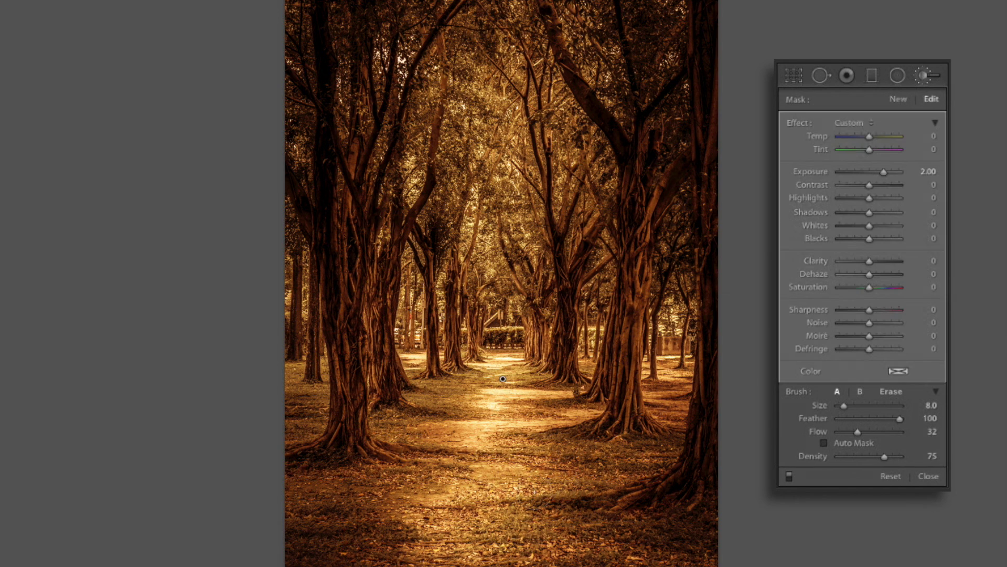
Step: Start a new brush mask with Saturation -100 and a red colour tint (H 1, S 99%)
{"action": "left_click", "coordinate": [903, 100]}
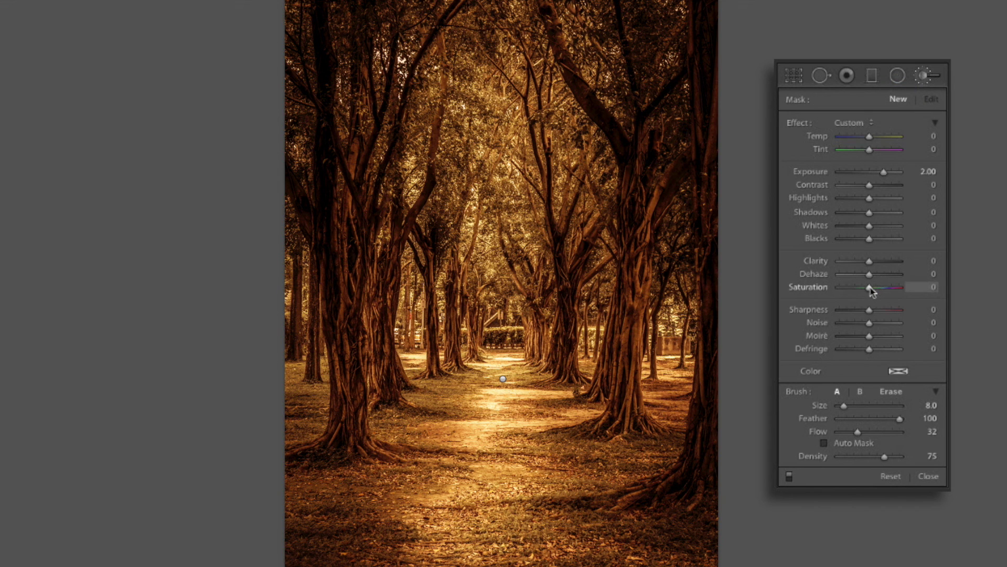
{"action": "left_click_drag", "start_coordinate": [872, 292], "coordinate": [837, 288]}
{"action": "left_click", "coordinate": [902, 371]}
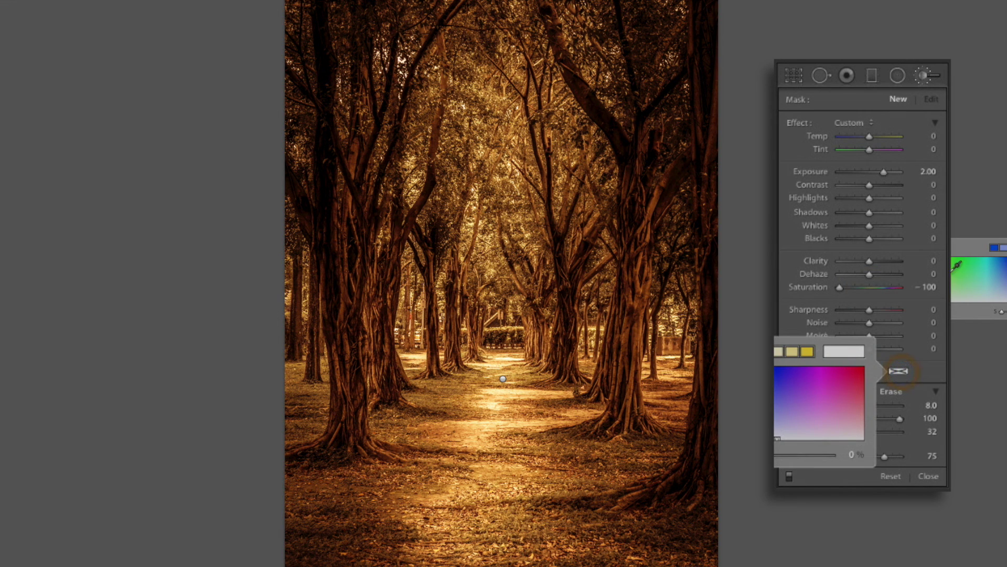
{"action": "key", "text": "Escape"}
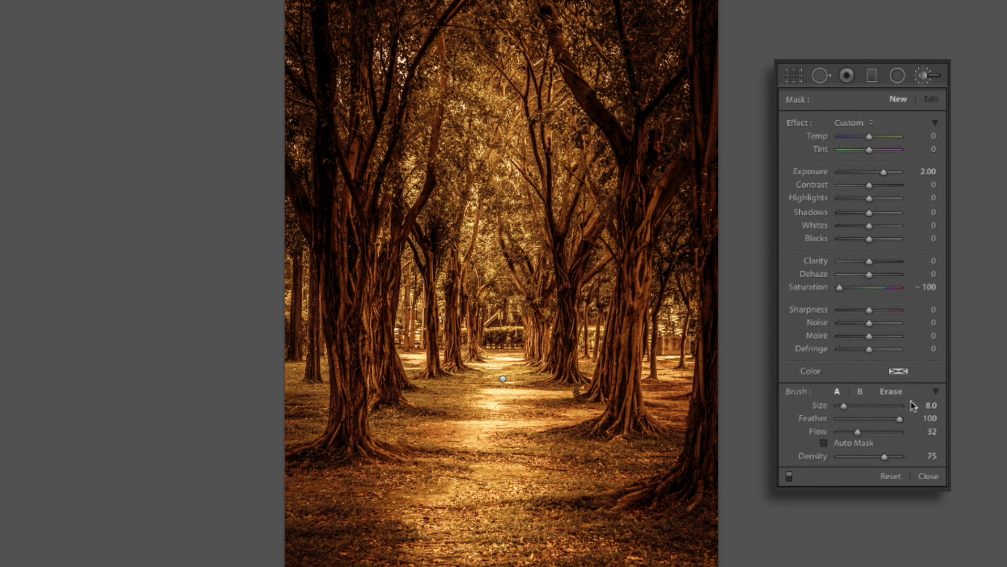
{"action": "left_click", "coordinate": [898, 371]}
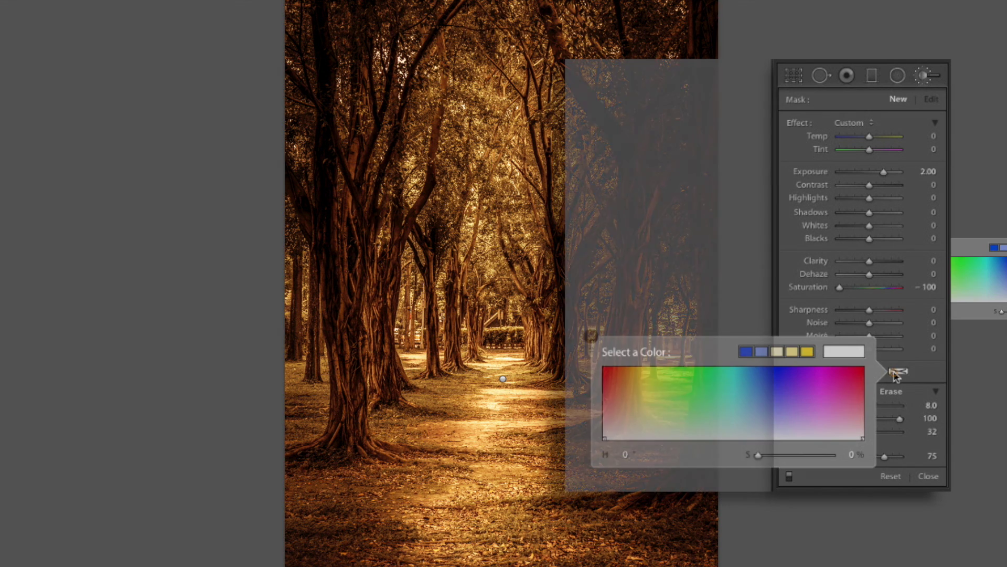
{"action": "left_click", "coordinate": [605, 368]}
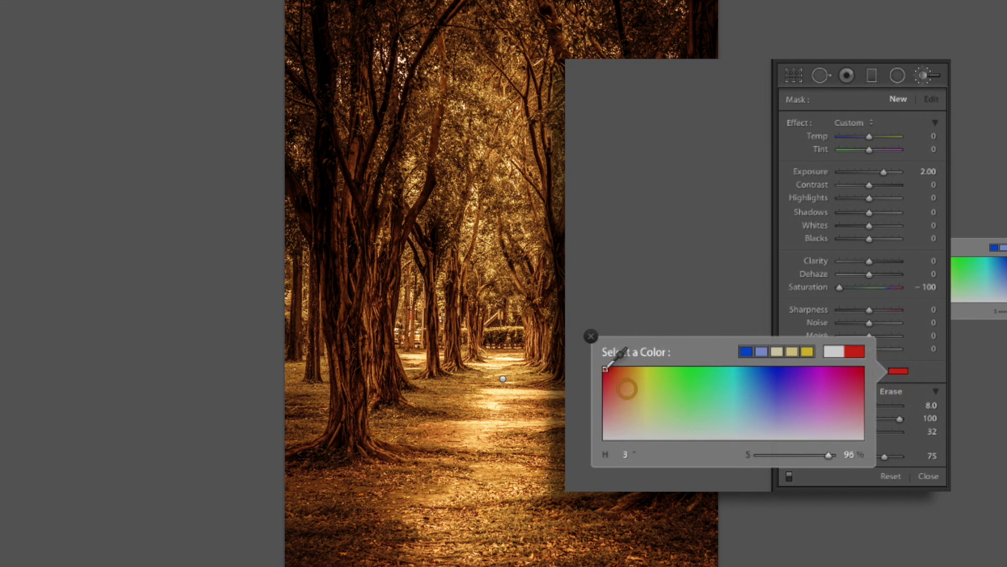
{"action": "left_click", "coordinate": [590, 336]}
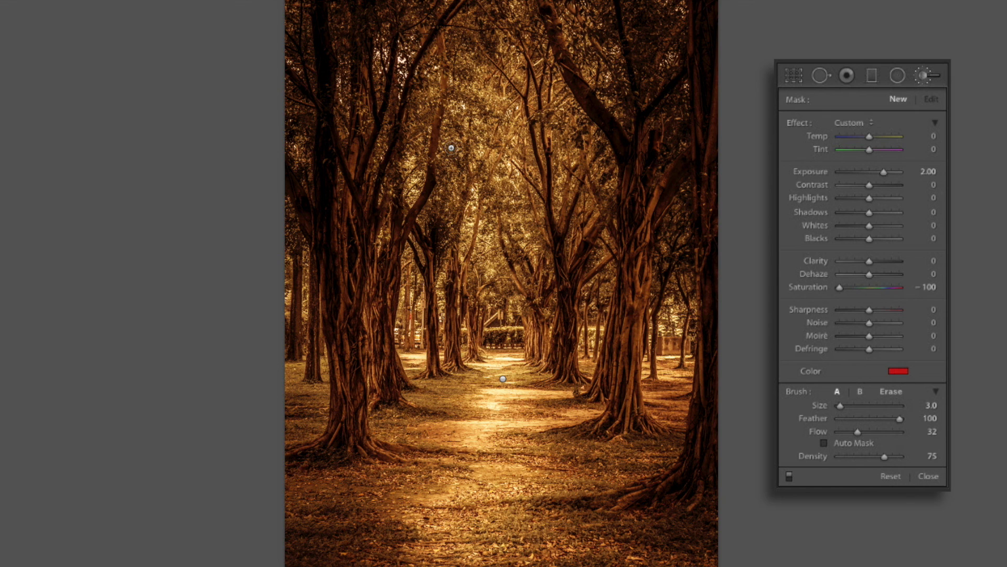
Step: Raise brush Flow to 74 and paint red patches over the upper treetops
{"action": "left_click", "coordinate": [452, 149]}
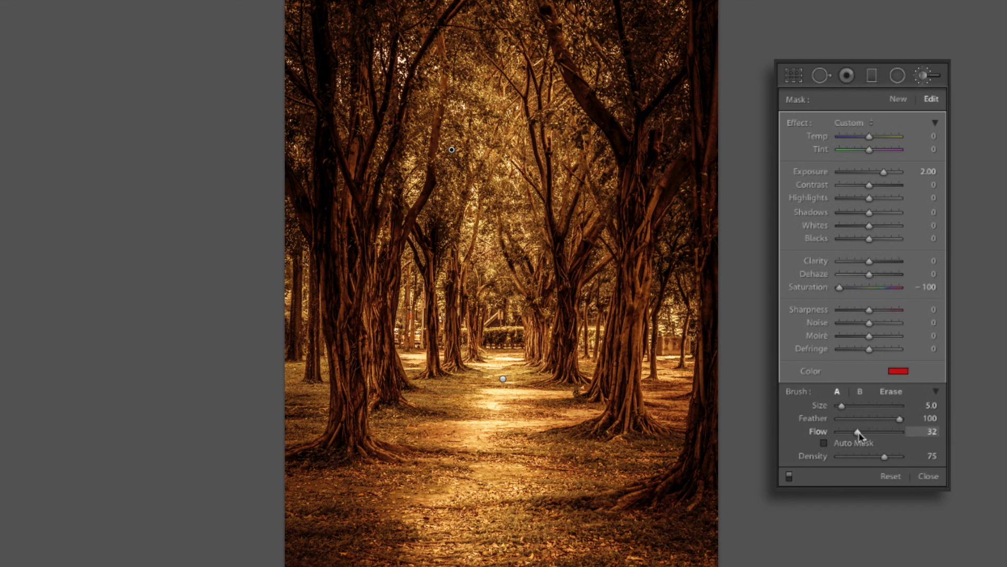
{"action": "left_click_drag", "start_coordinate": [866, 434], "coordinate": [885, 432]}
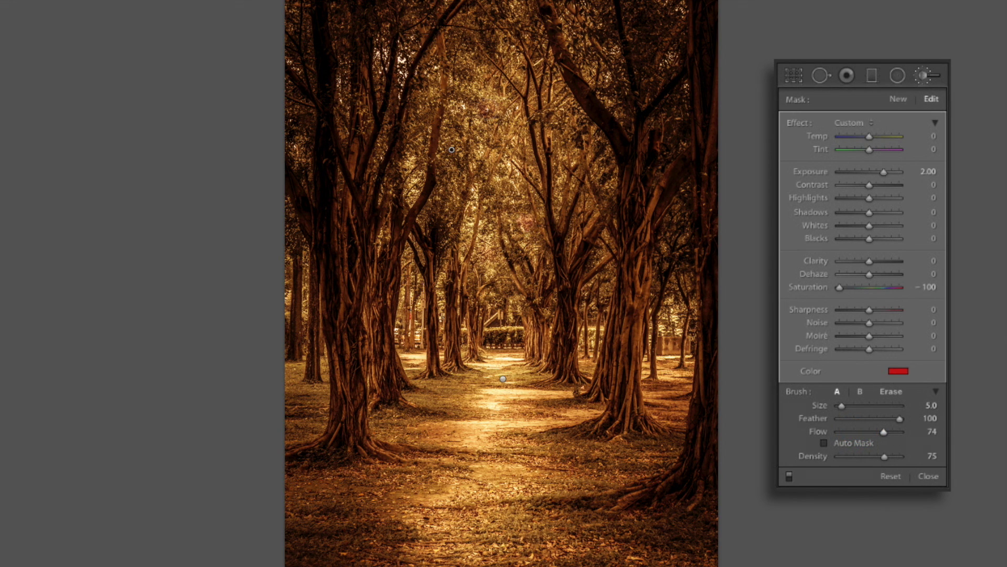
{"action": "mouse_move", "coordinate": [519, 220]}
{"action": "left_mouse_down"}
{"action": "mouse_move", "coordinate": [488, 107]}
{"action": "mouse_move", "coordinate": [458, 71]}
{"action": "mouse_move", "coordinate": [490, 104]}
{"action": "mouse_move", "coordinate": [417, 135]}
{"action": "mouse_move", "coordinate": [444, 233]}
{"action": "mouse_move", "coordinate": [433, 215]}
{"action": "left_mouse_up"}
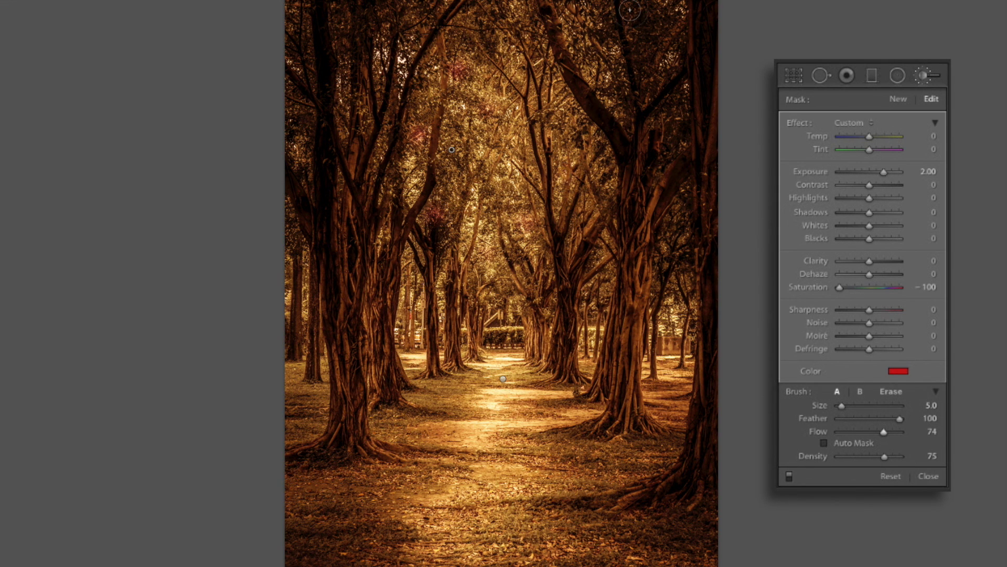
{"action": "mouse_move", "coordinate": [630, 10]}
{"action": "left_mouse_down"}
{"action": "mouse_move", "coordinate": [645, 30]}
{"action": "mouse_move", "coordinate": [662, 10]}
{"action": "mouse_move", "coordinate": [346, 26]}
{"action": "mouse_move", "coordinate": [489, 23]}
{"action": "left_mouse_up"}
{"action": "mouse_move", "coordinate": [482, 92]}
{"action": "left_mouse_down"}
{"action": "mouse_move", "coordinate": [561, 130]}
{"action": "mouse_move", "coordinate": [483, 90]}
{"action": "left_mouse_up"}
{"action": "left_click", "coordinate": [513, 182]}
Step: Darken the red patches to Exposure -1.09 and add more dabs on the trees
{"action": "left_click_drag", "start_coordinate": [884, 172], "coordinate": [876, 173]}
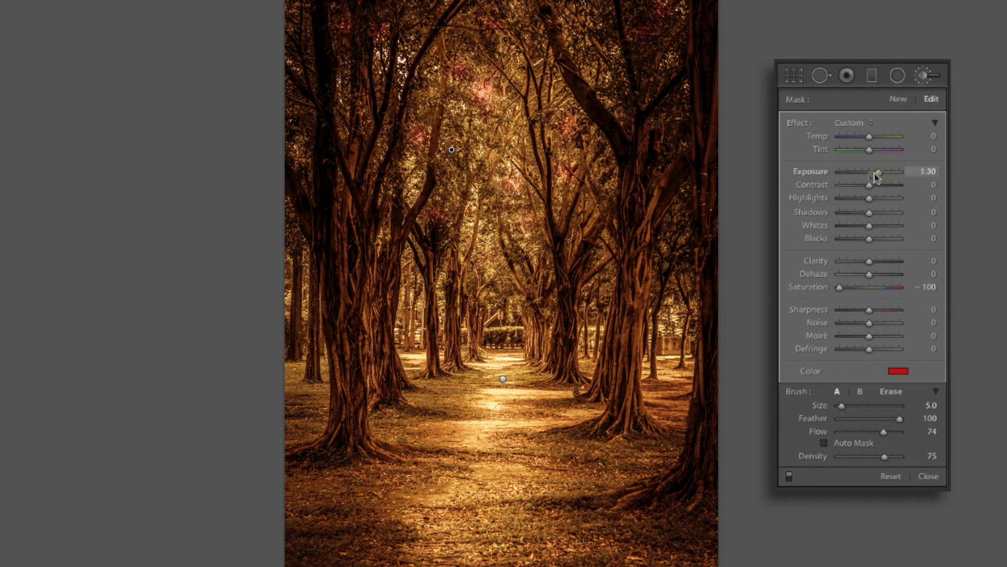
{"action": "double_click", "coordinate": [812, 173]}
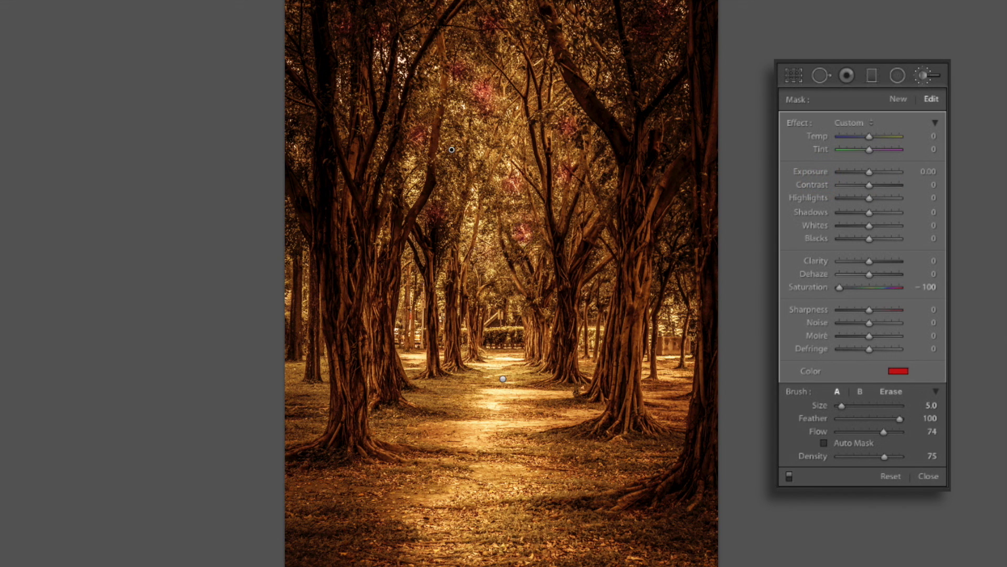
{"action": "left_click", "coordinate": [479, 257]}
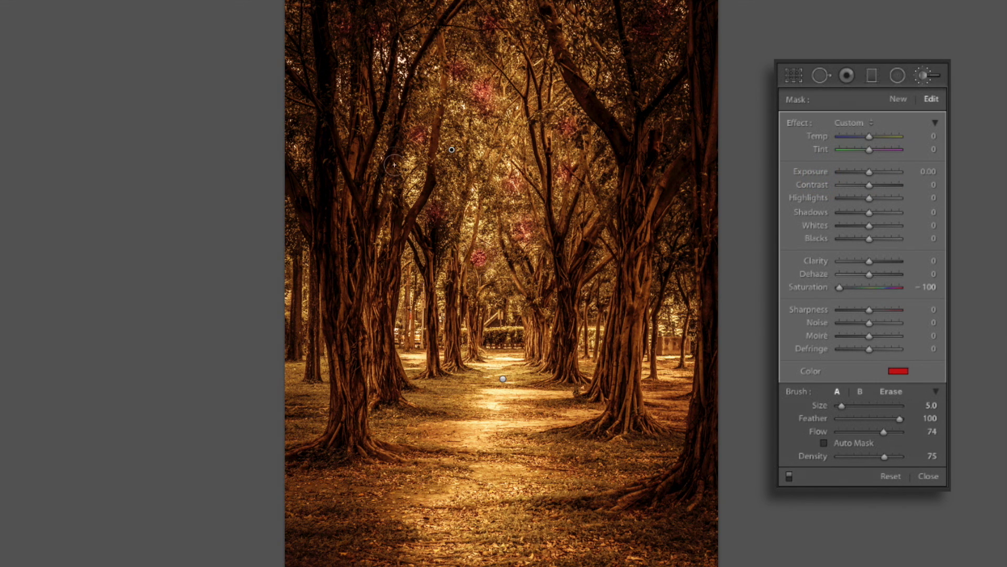
{"action": "left_click", "coordinate": [415, 166]}
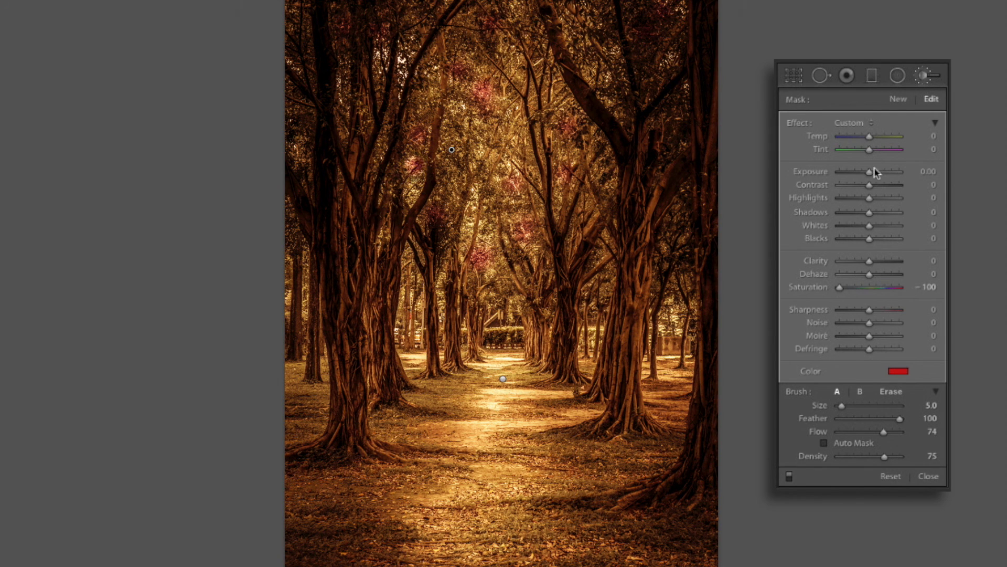
{"action": "left_click_drag", "start_coordinate": [869, 171], "coordinate": [866, 172]}
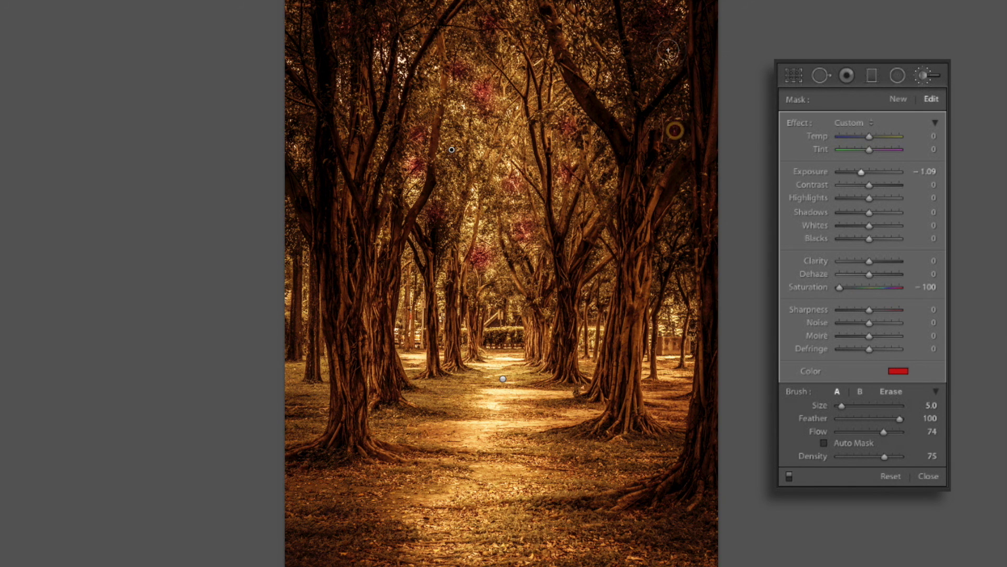
Step: Add more red spots along the treetops, left trees, canopy and right trees
{"action": "left_click", "coordinate": [656, 24]}
{"action": "left_click", "coordinate": [501, 20]}
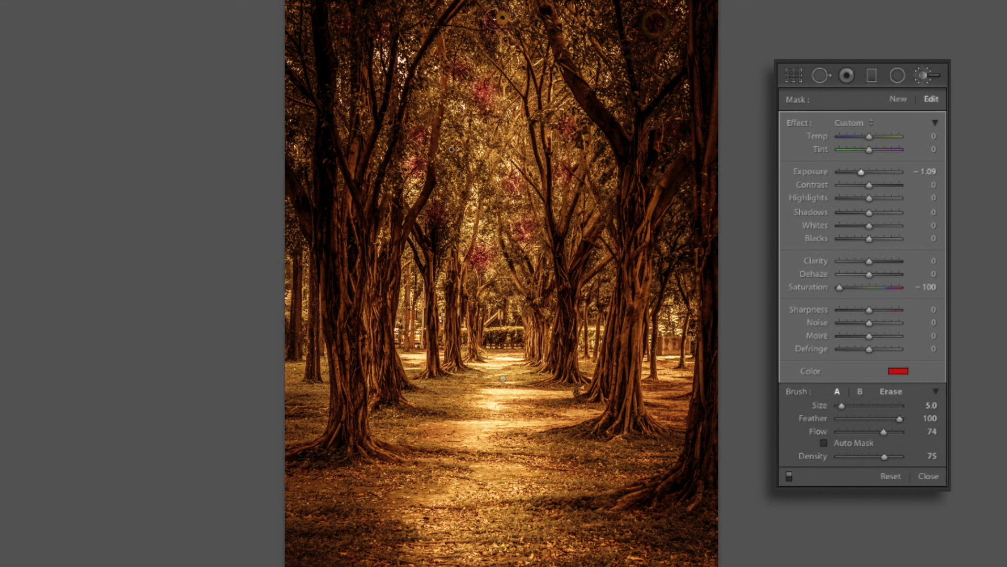
{"action": "left_click", "coordinate": [383, 32]}
{"action": "left_click", "coordinate": [306, 24]}
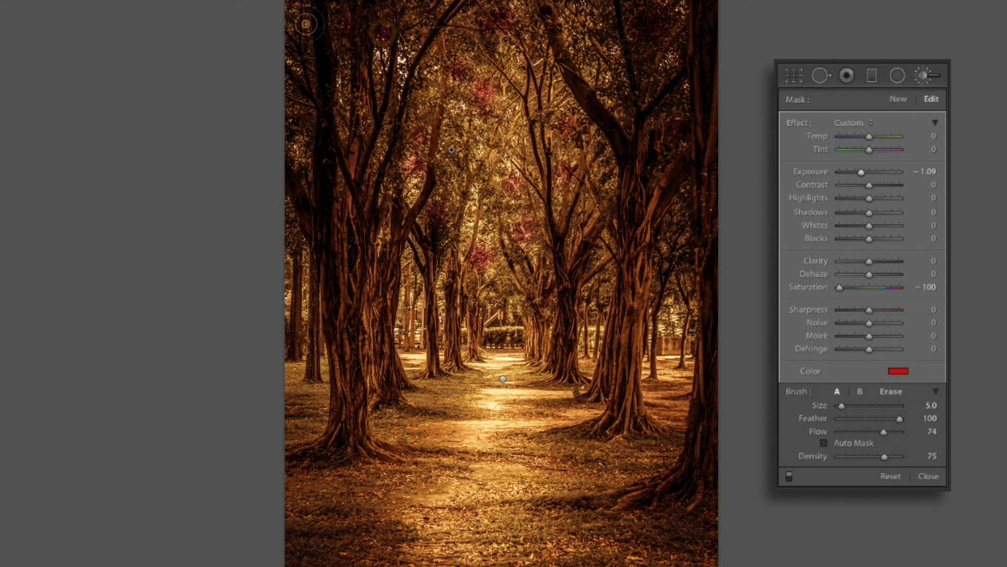
{"action": "left_click", "coordinate": [303, 153]}
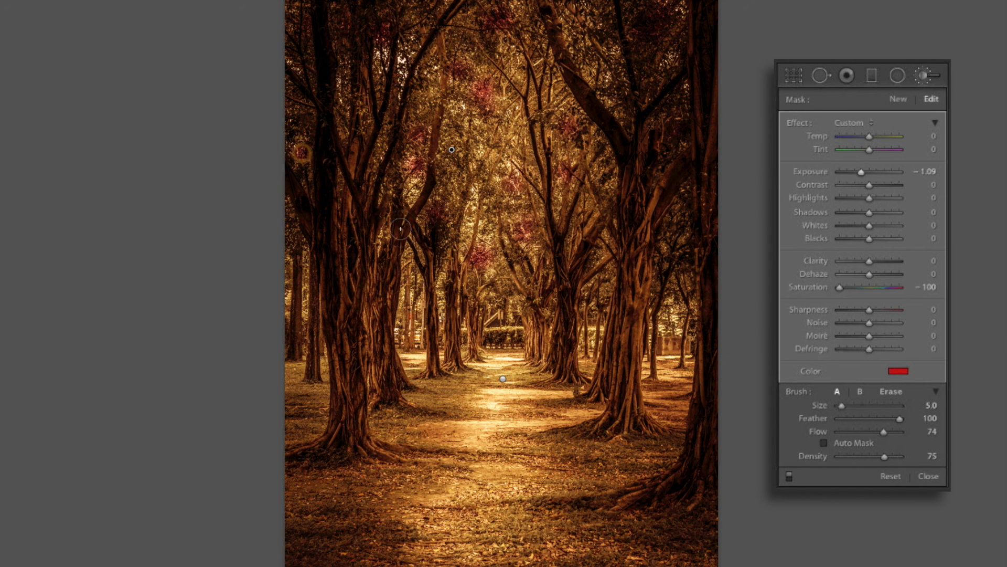
{"action": "left_click", "coordinate": [494, 153]}
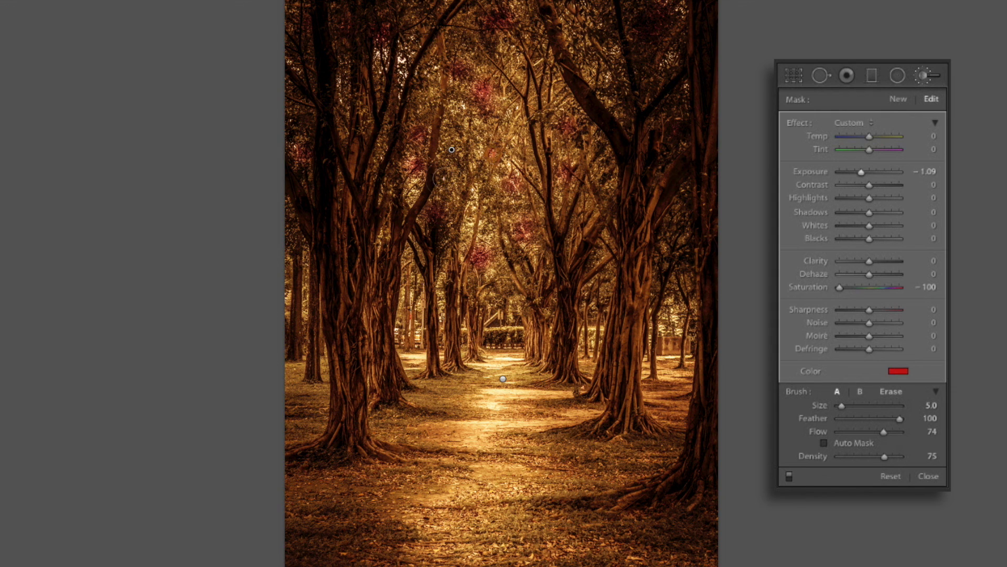
{"action": "left_click", "coordinate": [442, 177]}
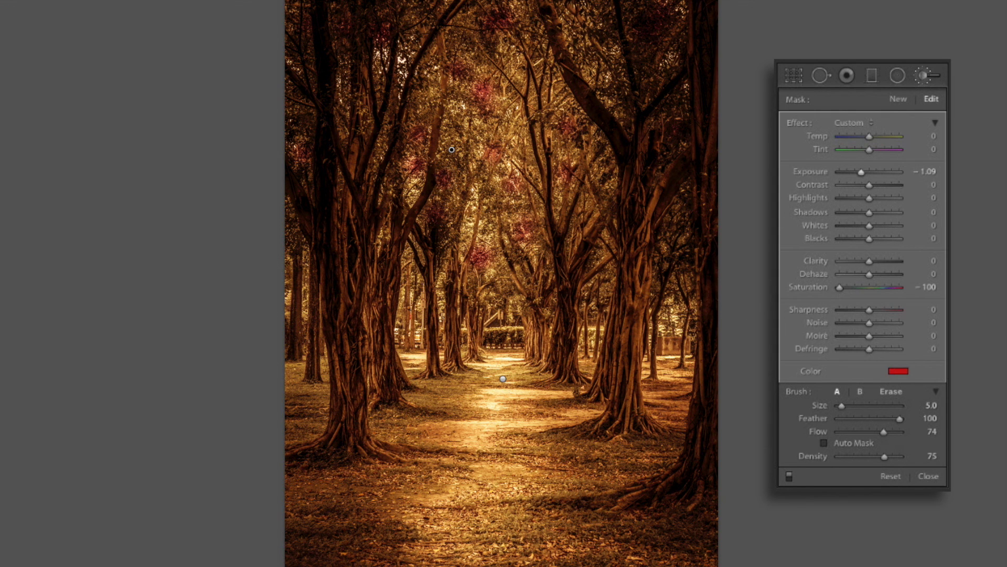
{"action": "left_click", "coordinate": [669, 288]}
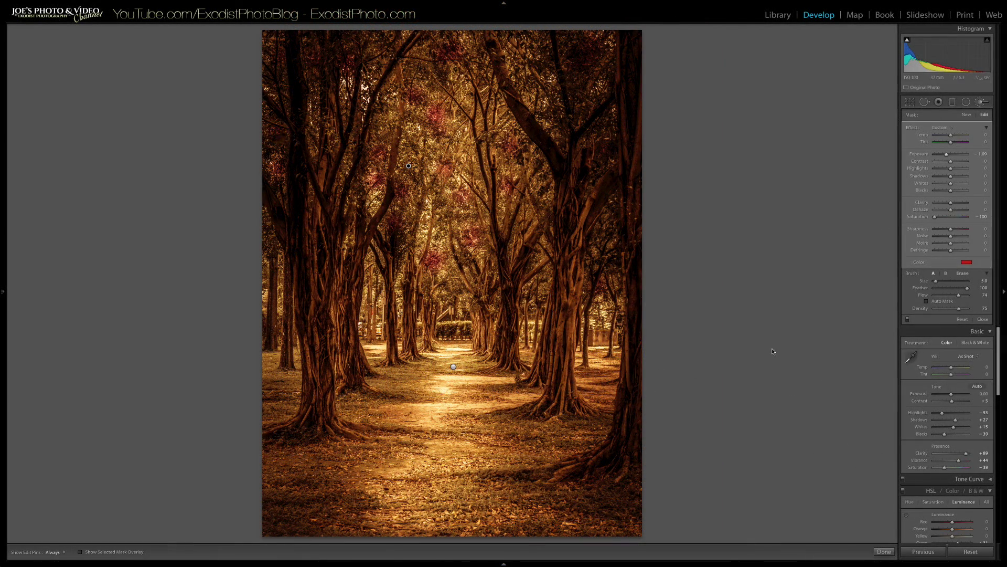
Step: Click Done to close the Adjustment Brush and return to the global panels
{"action": "left_click", "coordinate": [885, 551]}
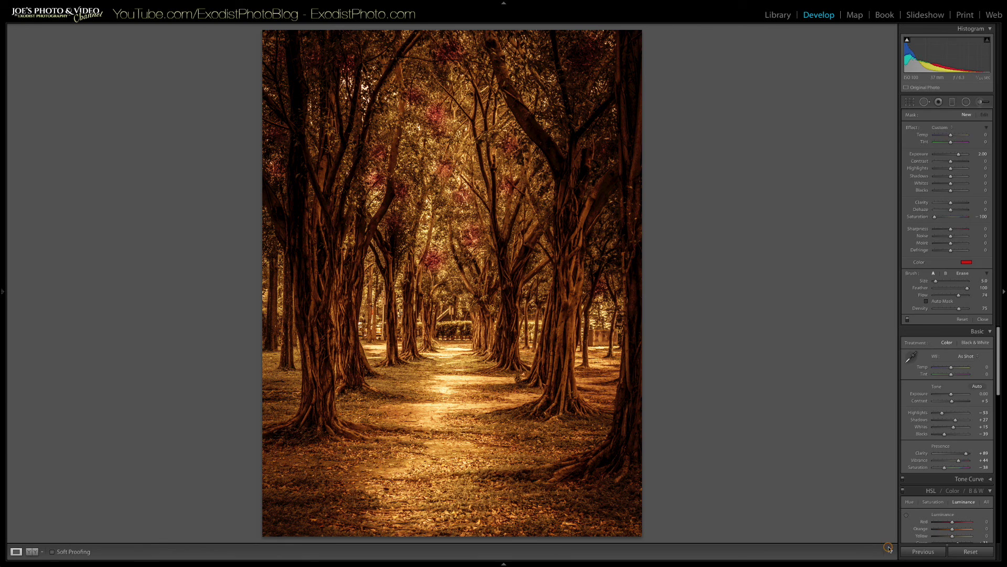